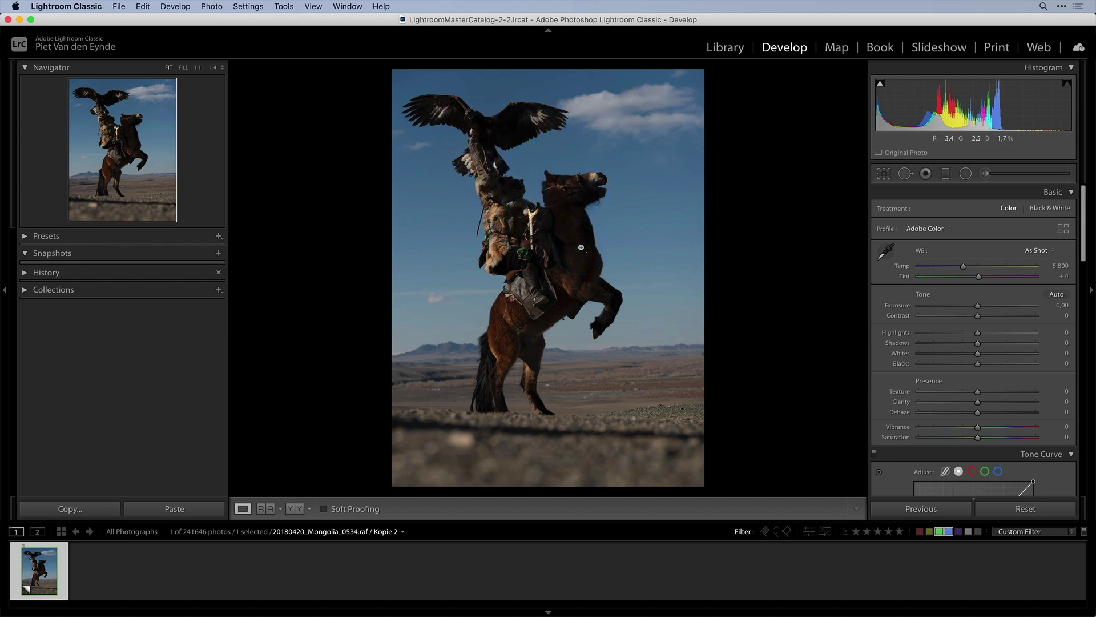
Step: Turn on clipping display, then set Shadows to +80 and Exposure to +0.30
key(j)
key(j)
key(j)
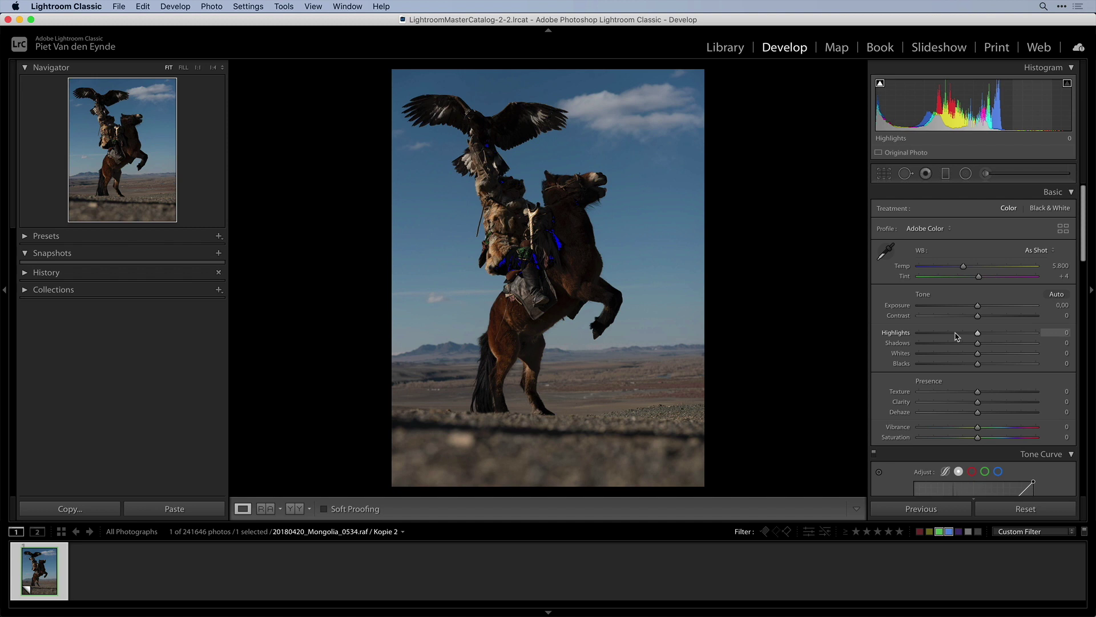
click(957, 359)
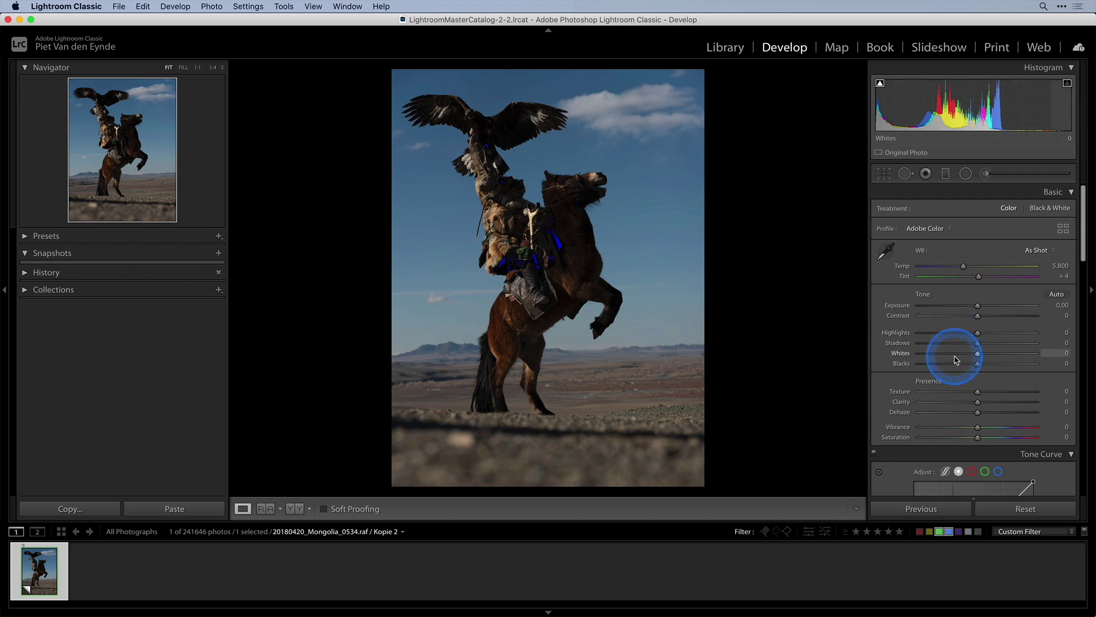
click(978, 343)
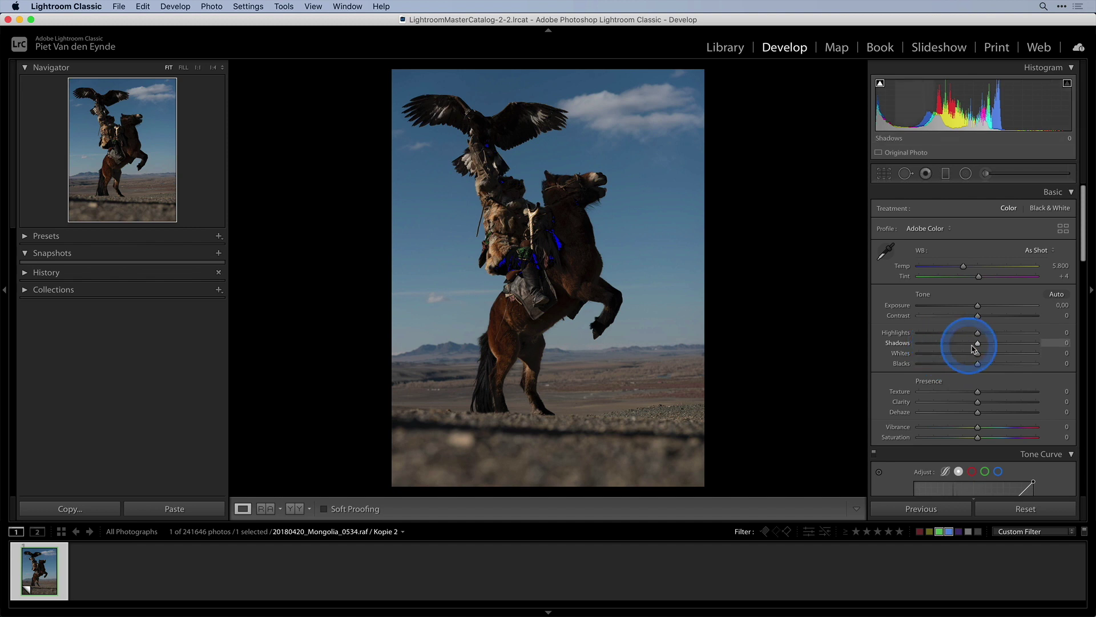
drag(978, 344, 1025, 345)
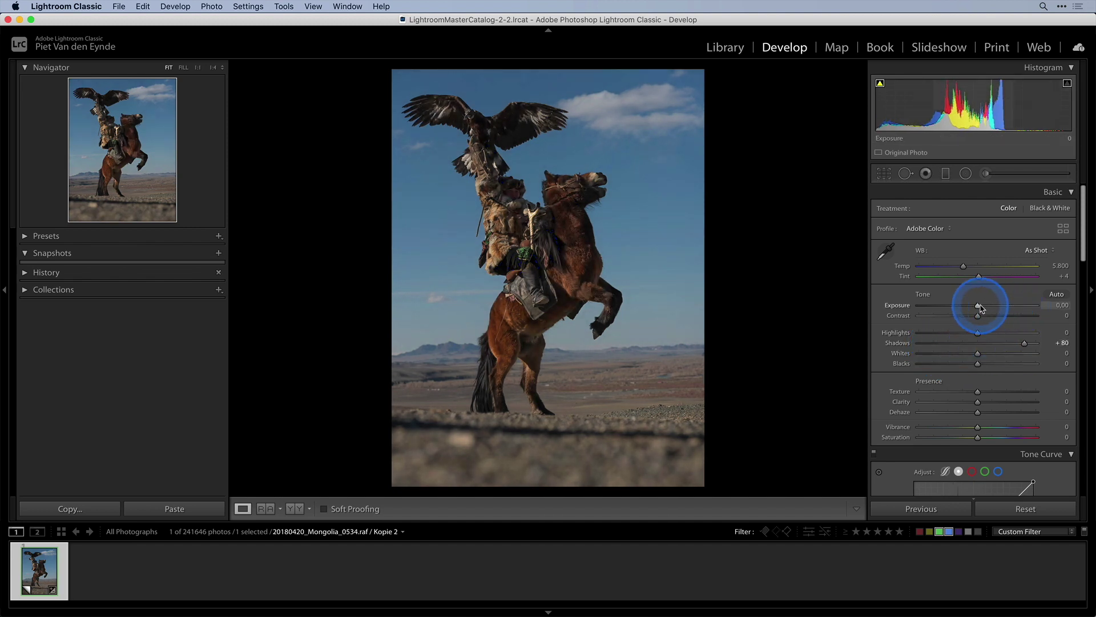
drag(979, 306, 983, 307)
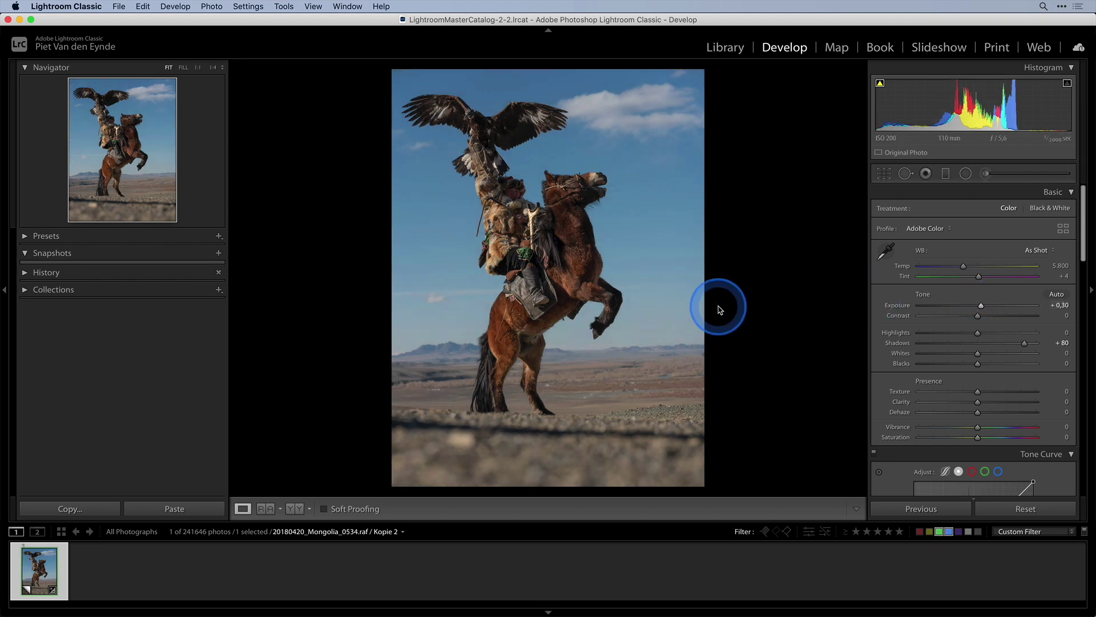
click(649, 297)
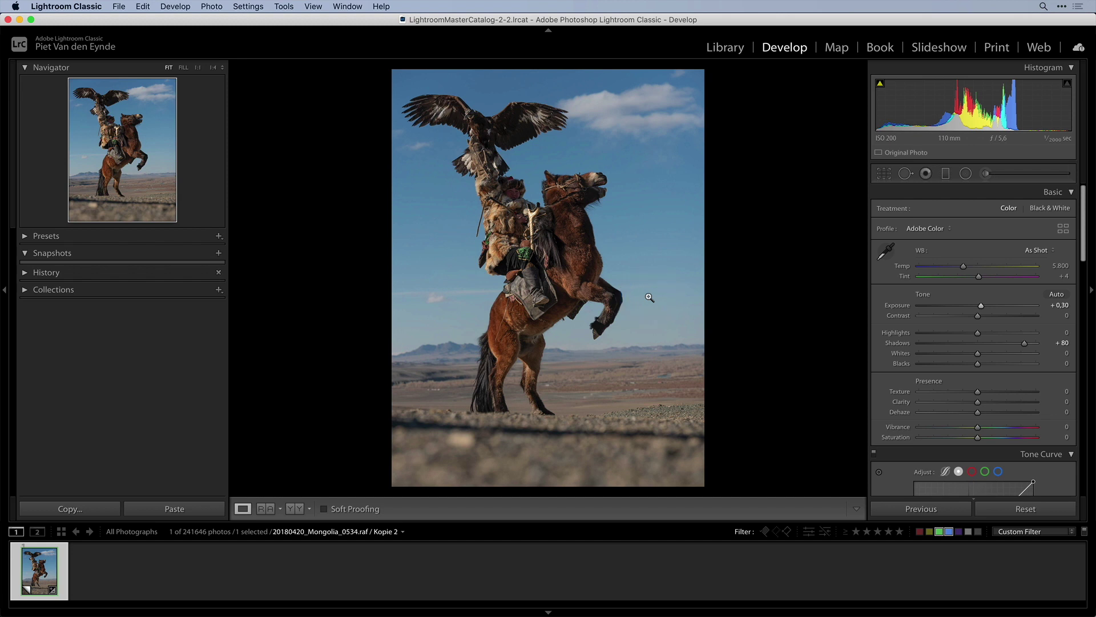
click(633, 348)
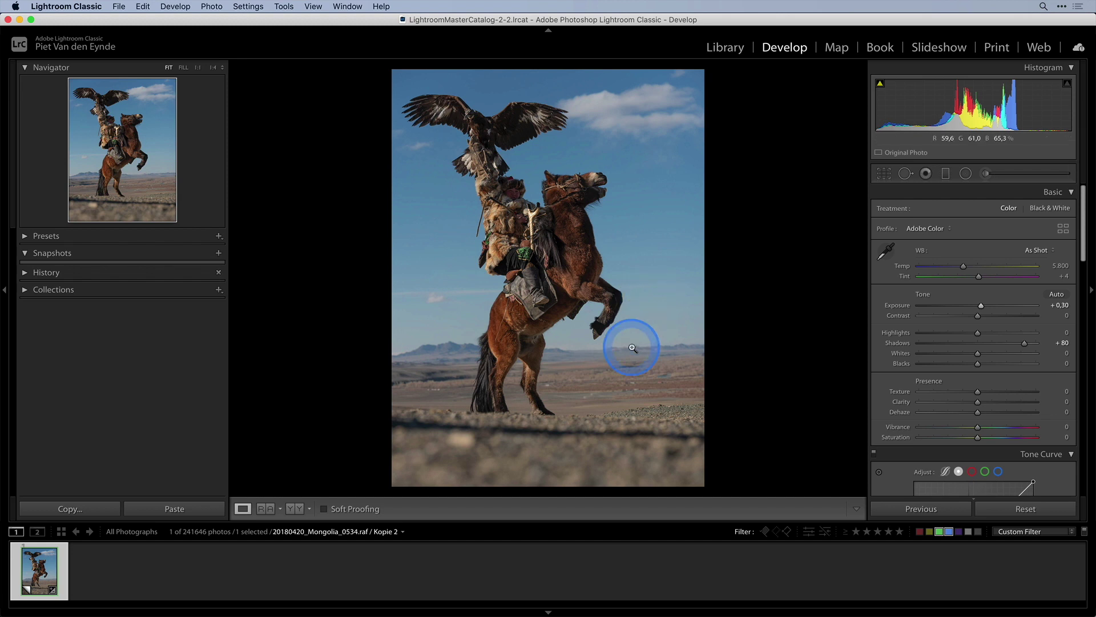
drag(632, 348, 526, 319)
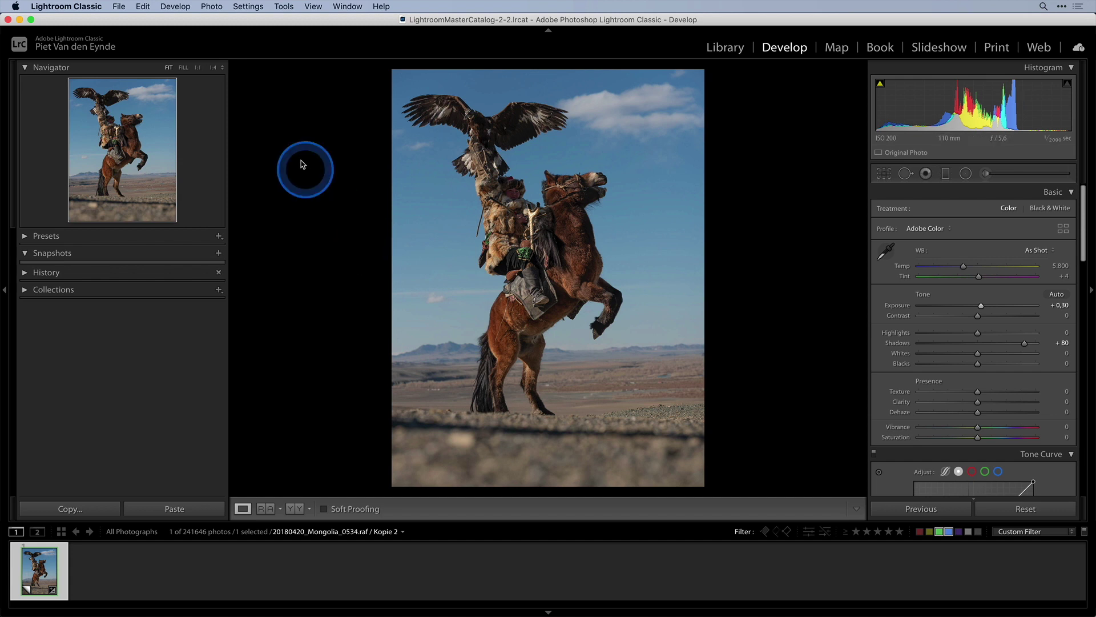
click(211, 6)
drag(231, 36, 419, 98)
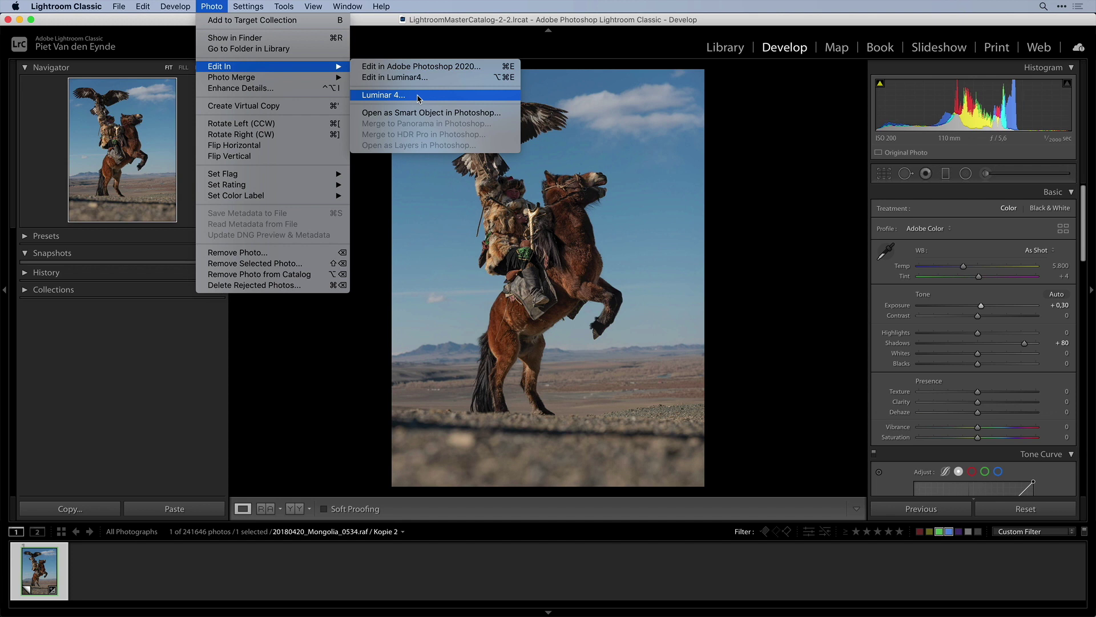
click(418, 96)
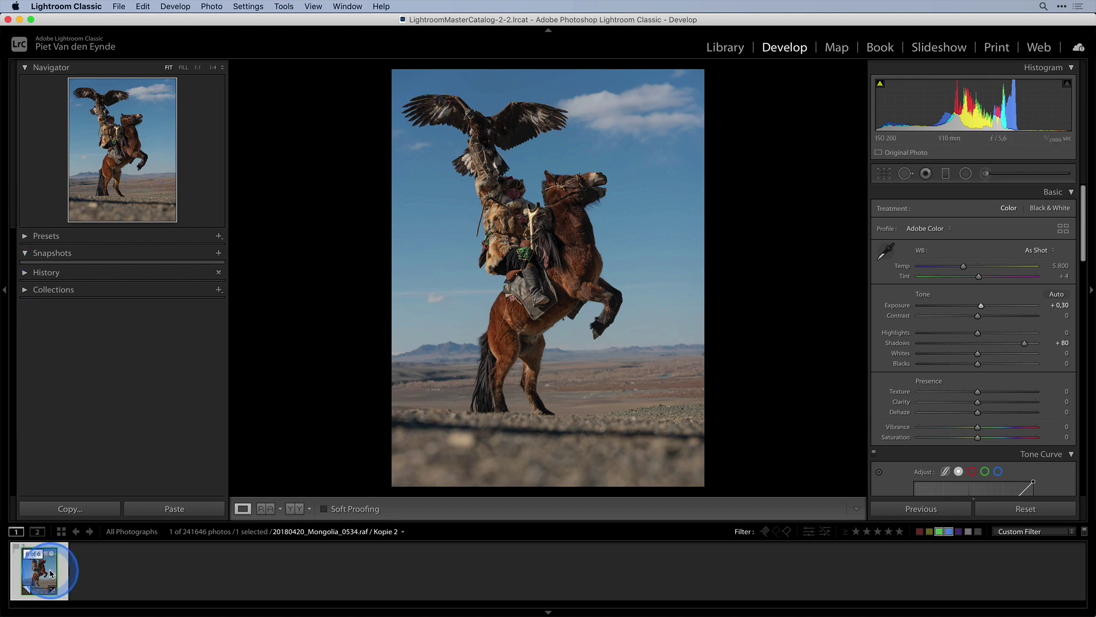
click(305, 363)
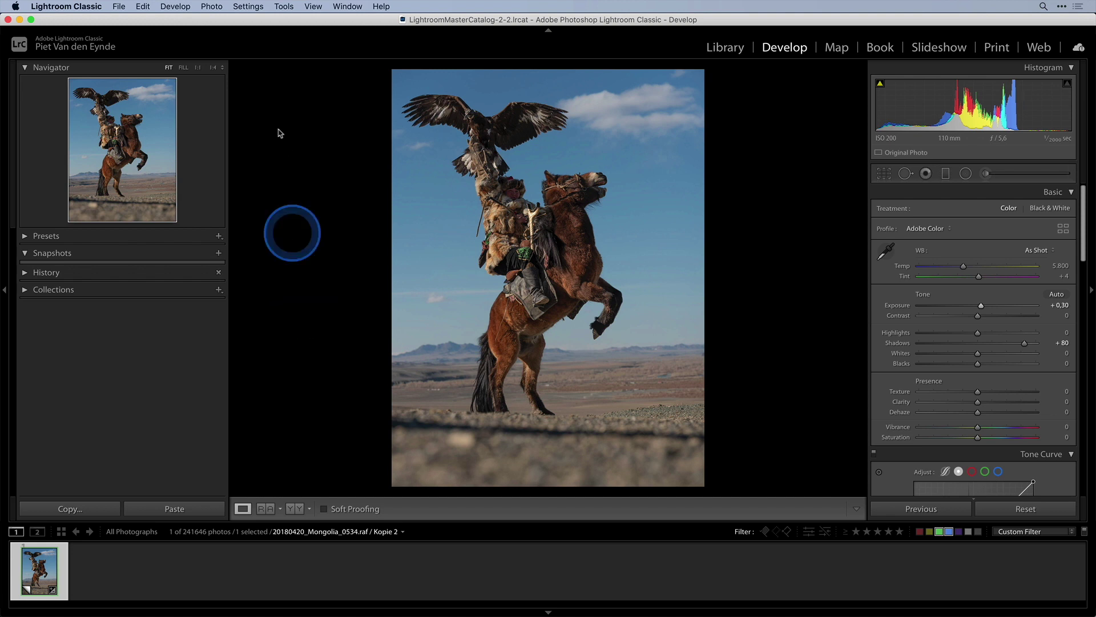
Step: Send the eagle-hunter photo to Photoshop via Edit In > Open as Smart Object in Photoshop
click(211, 7)
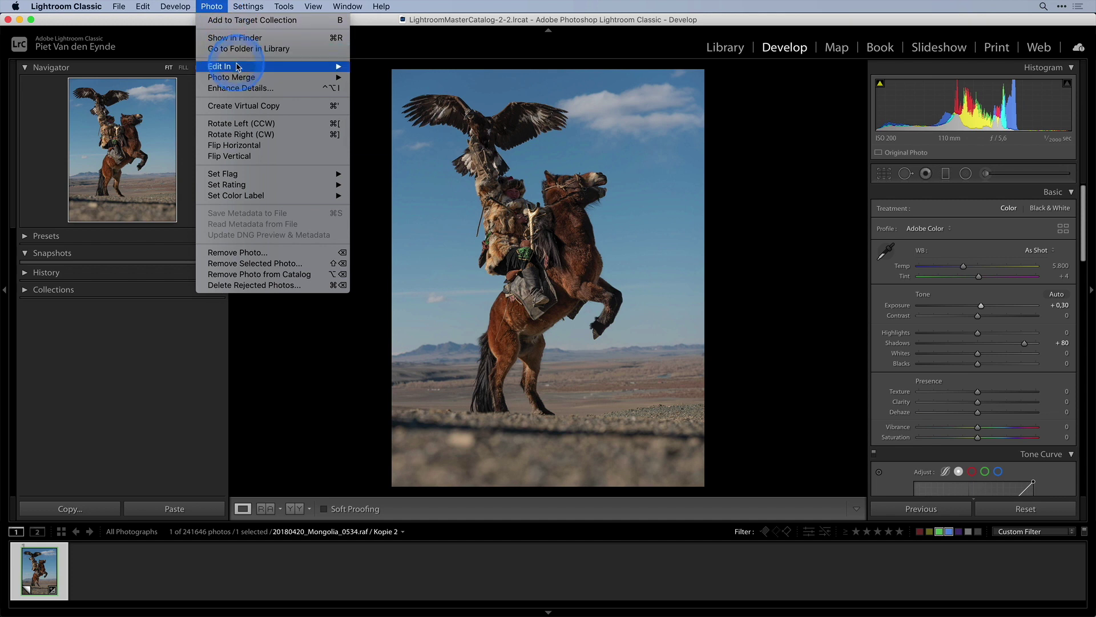
mouse_move(263, 66)
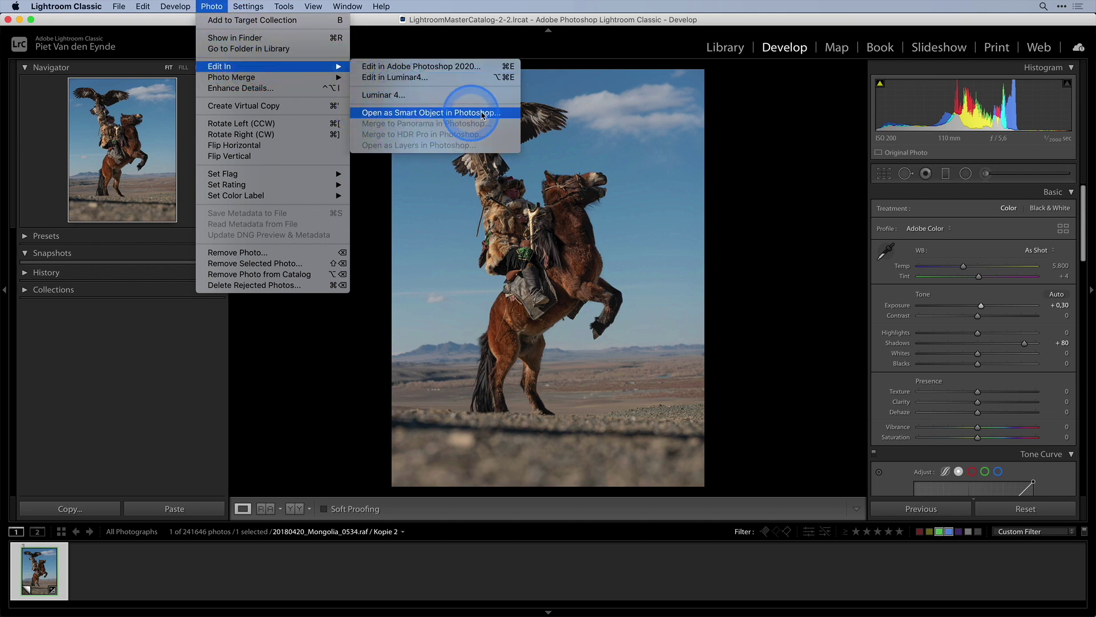
click(421, 114)
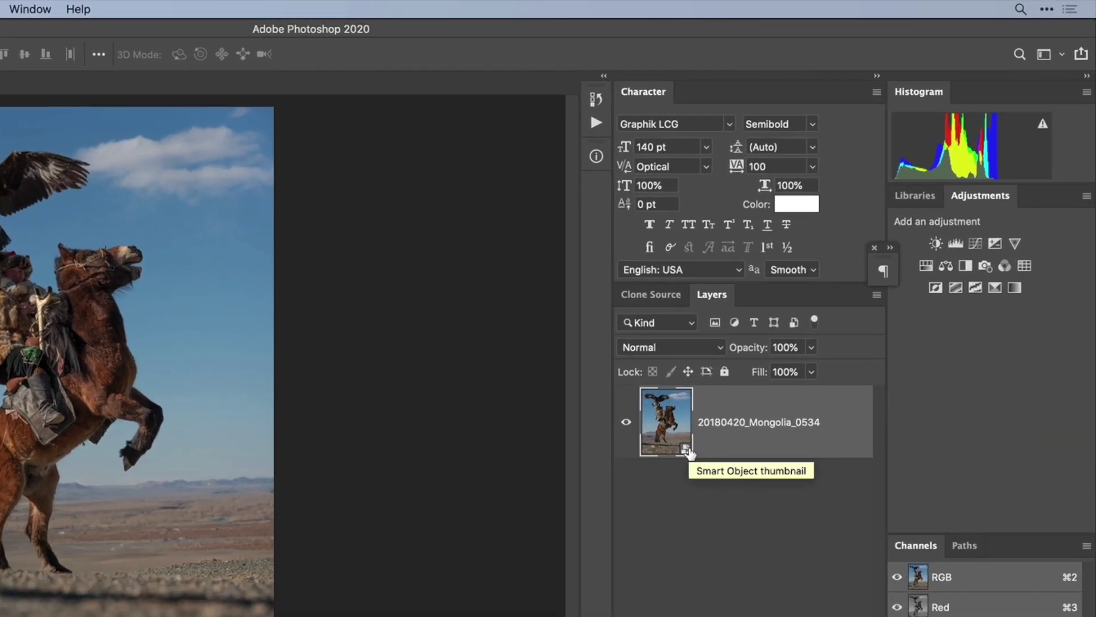
Step: Run Filter > Skylum Software > Luminar 4 on the Smart Object photo layer
double_click(688, 451)
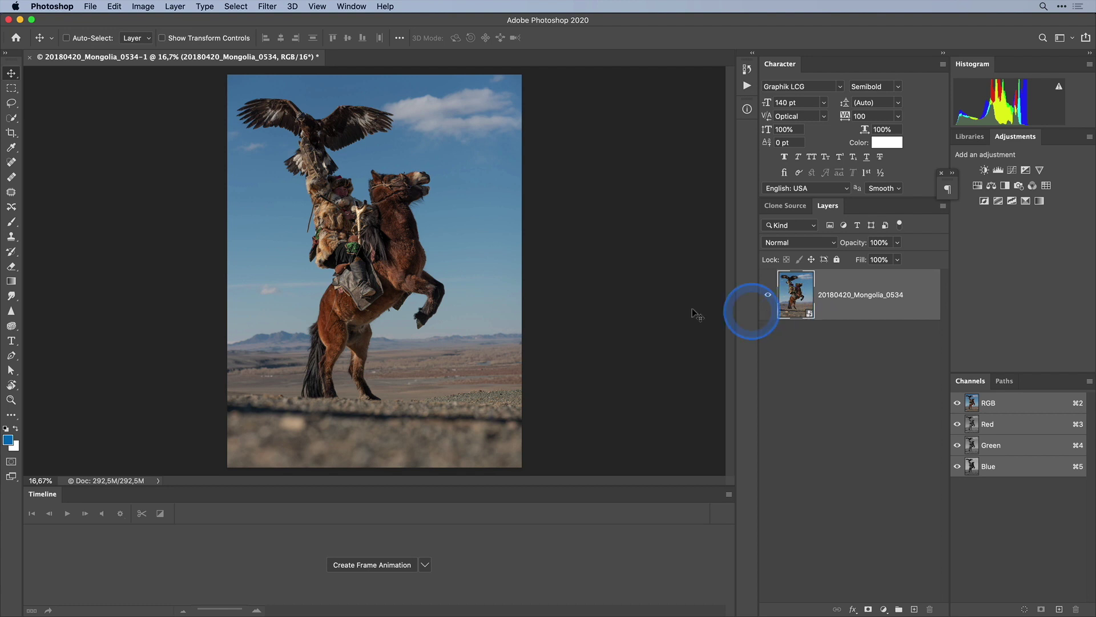
click(268, 7)
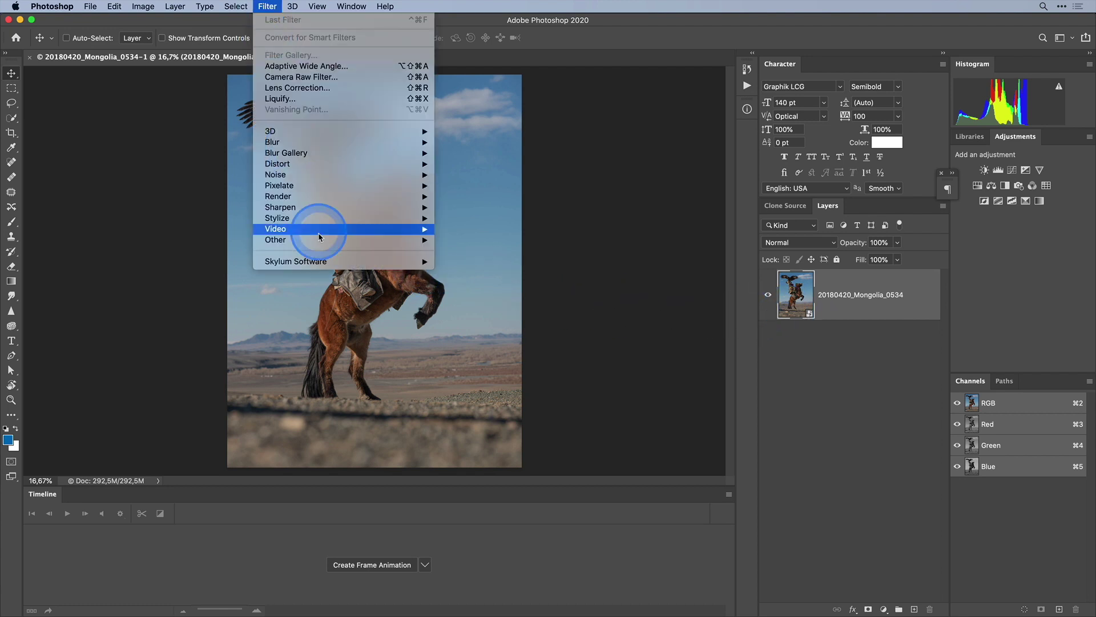
mouse_move(292, 261)
click(488, 262)
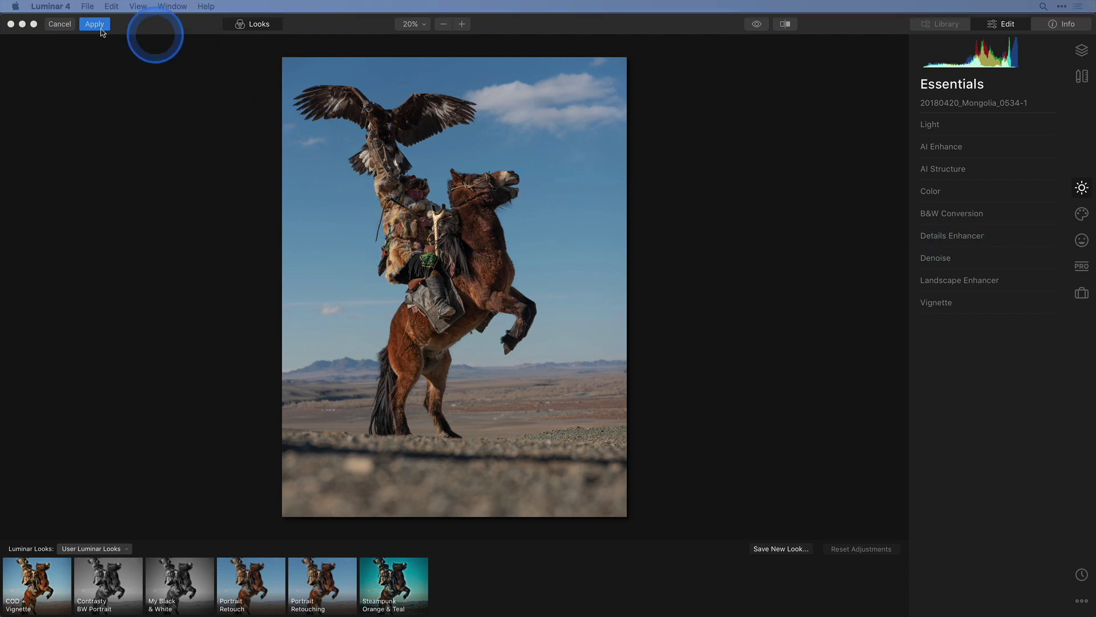
Step: Apply AI Sky Replacement with Dramatic Sky 4, Sky Global at 30, from the Creative tools
click(1081, 214)
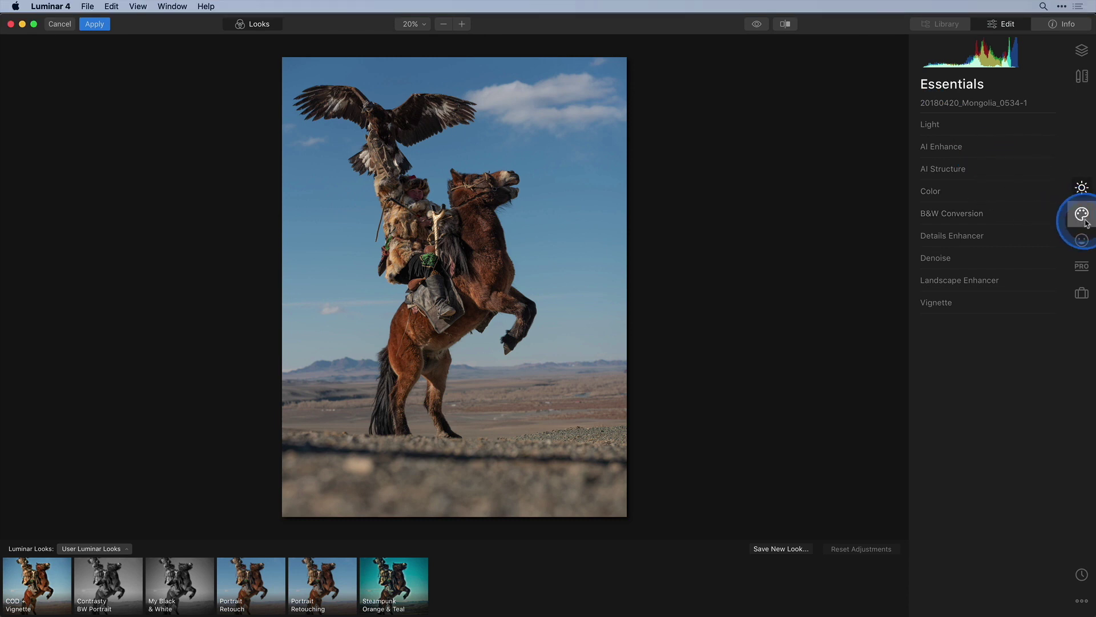
click(1081, 214)
click(986, 131)
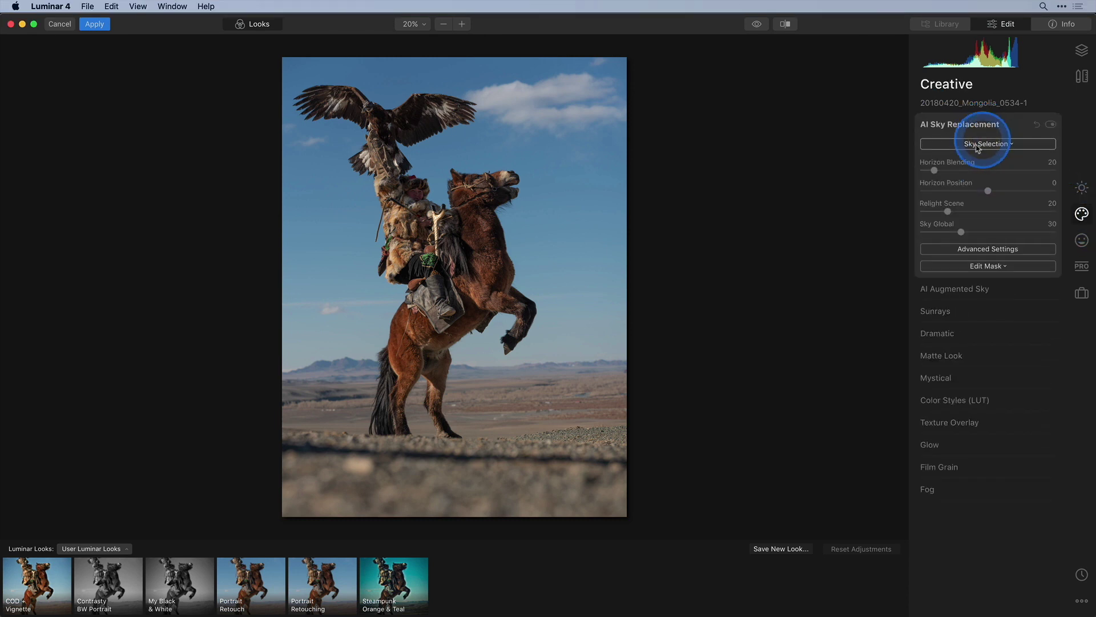
click(1011, 144)
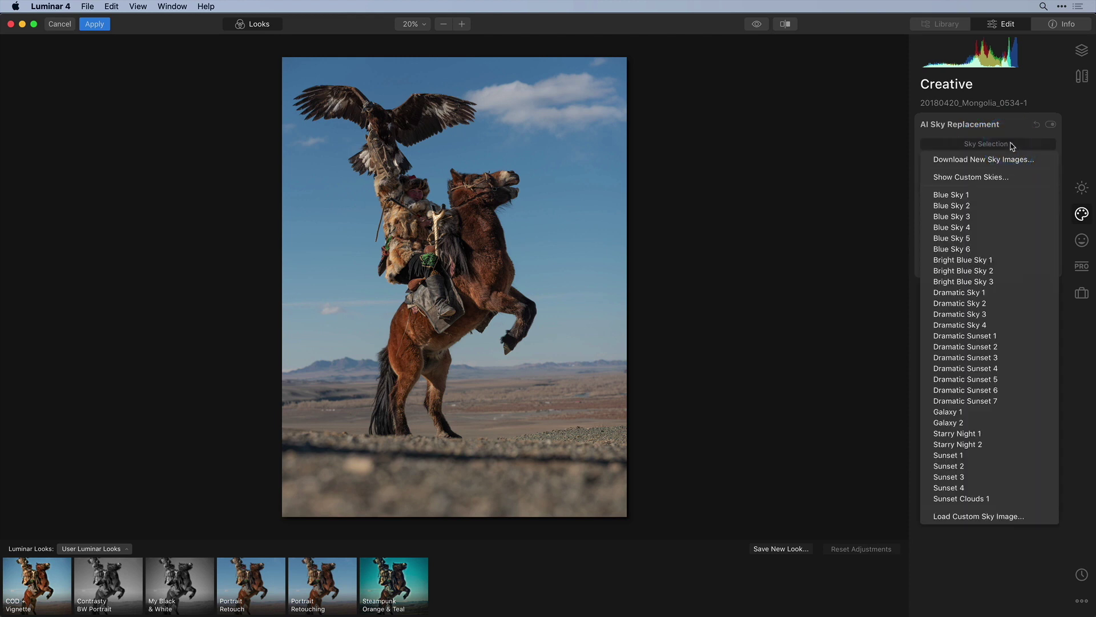
click(1011, 325)
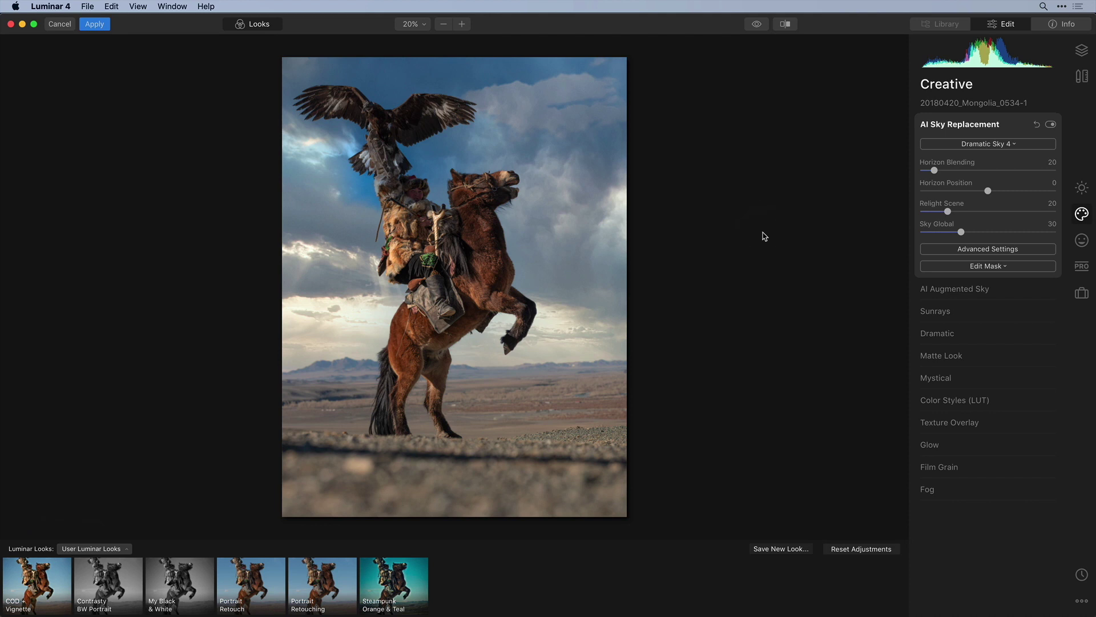
mouse_move(343, 137)
mouse_down()
mouse_move(311, 117)
mouse_move(337, 134)
mouse_move(423, 145)
mouse_up()
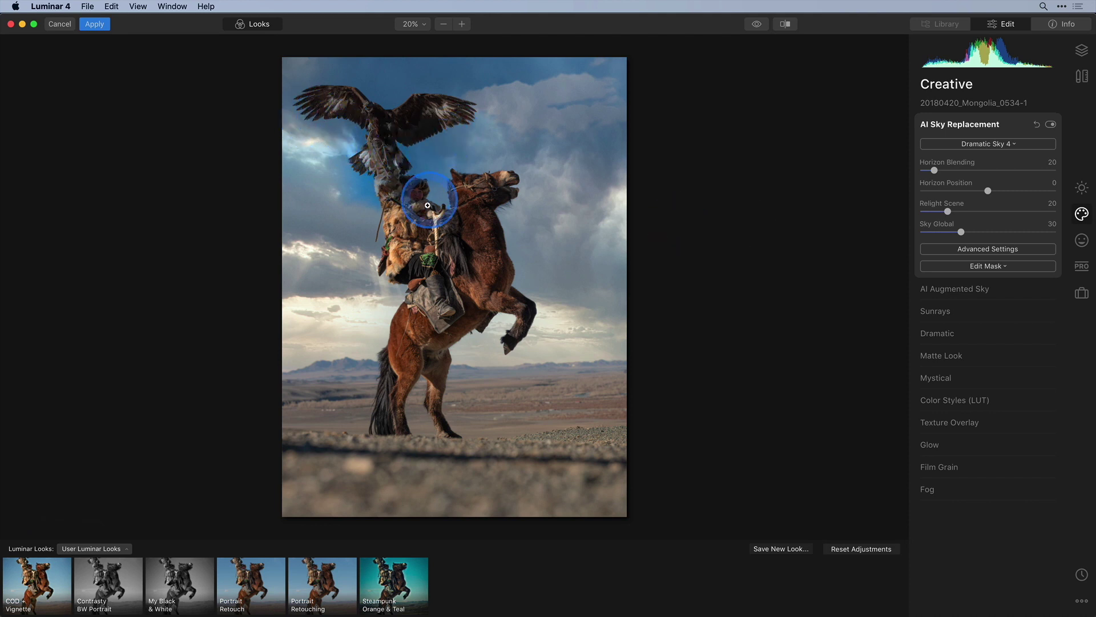
mouse_move(457, 211)
mouse_down()
mouse_move(507, 183)
mouse_move(486, 211)
mouse_up()
click(822, 204)
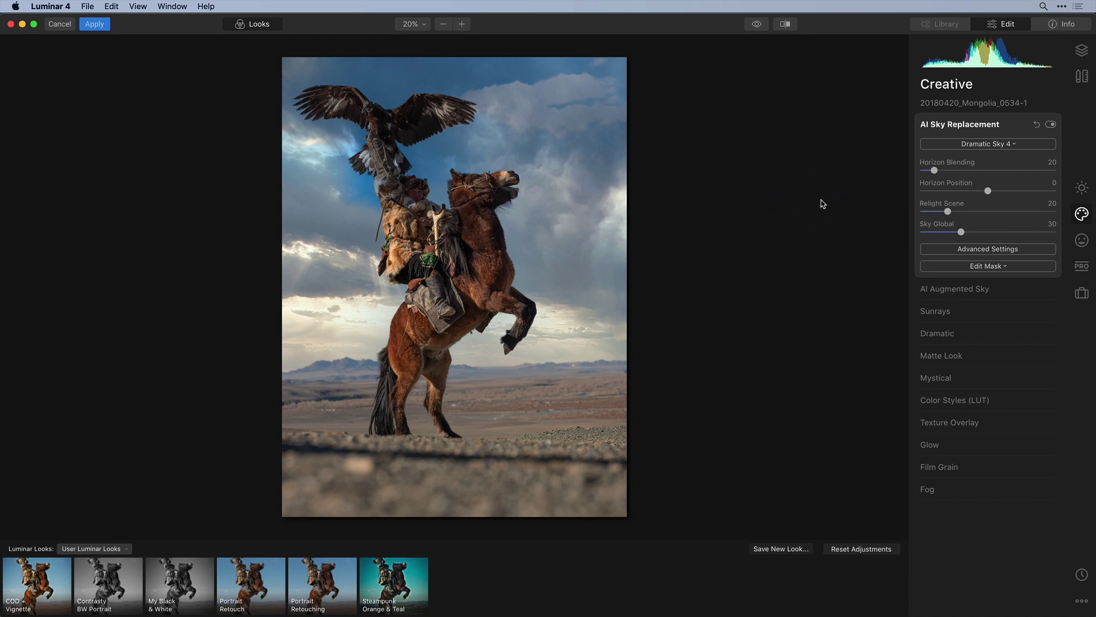
key(super+equal)
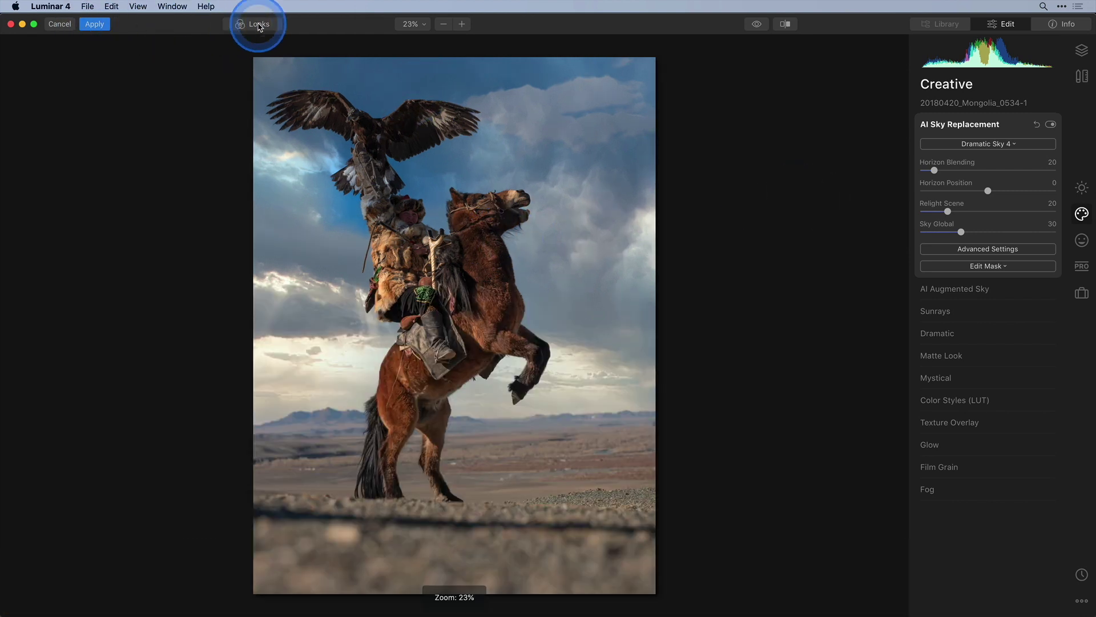
Step: Raise the Dramatic effect amount and set AI Structure Amount to 35
click(925, 336)
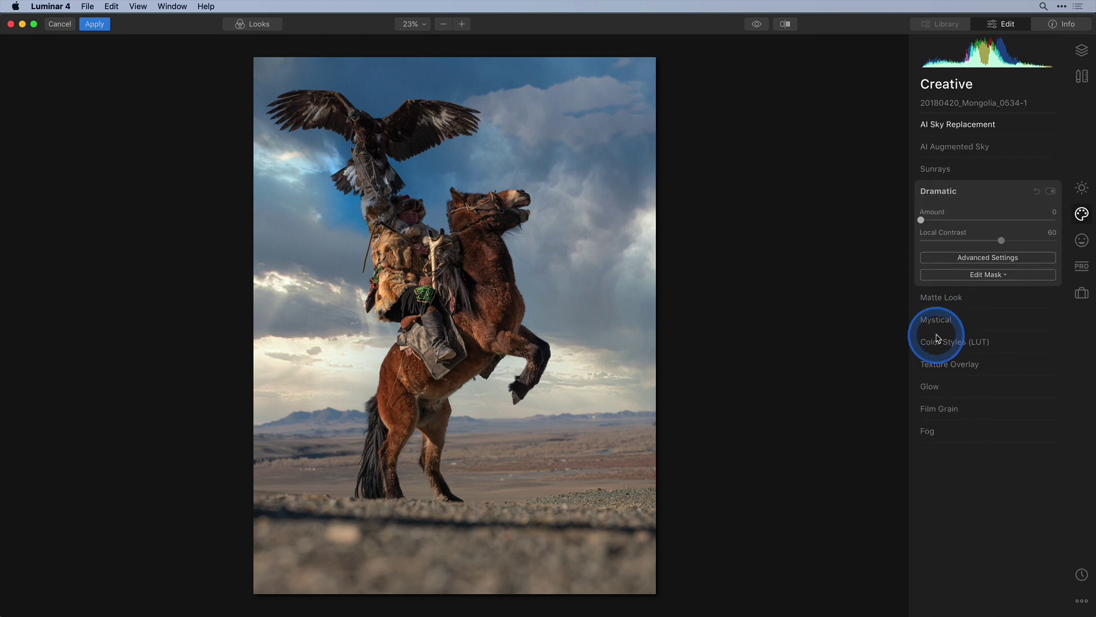
drag(921, 220, 962, 226)
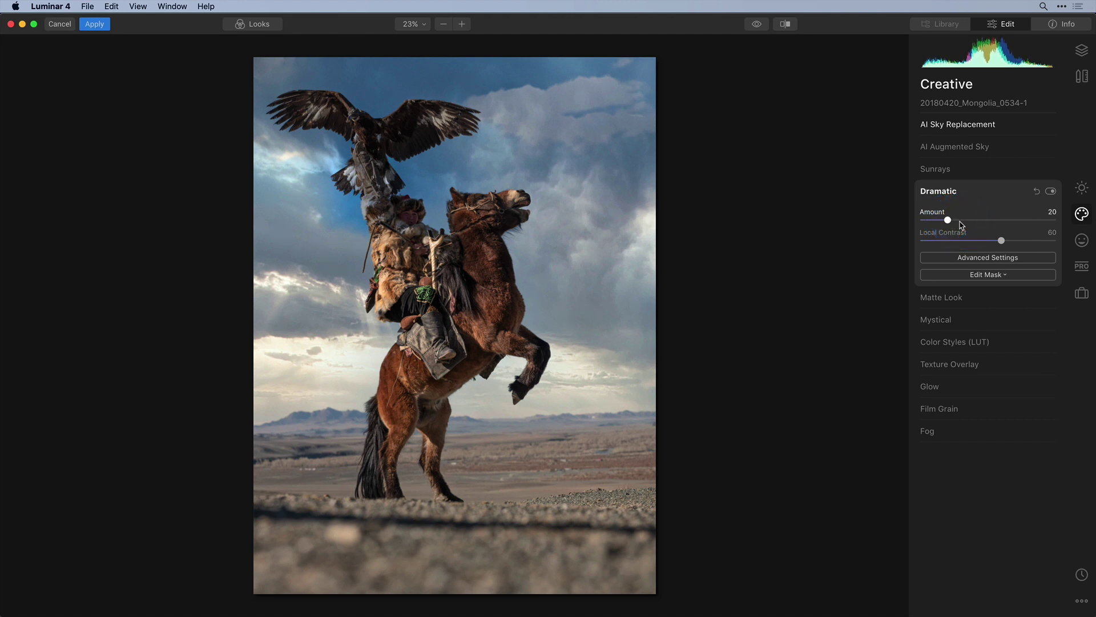
click(1083, 188)
click(947, 169)
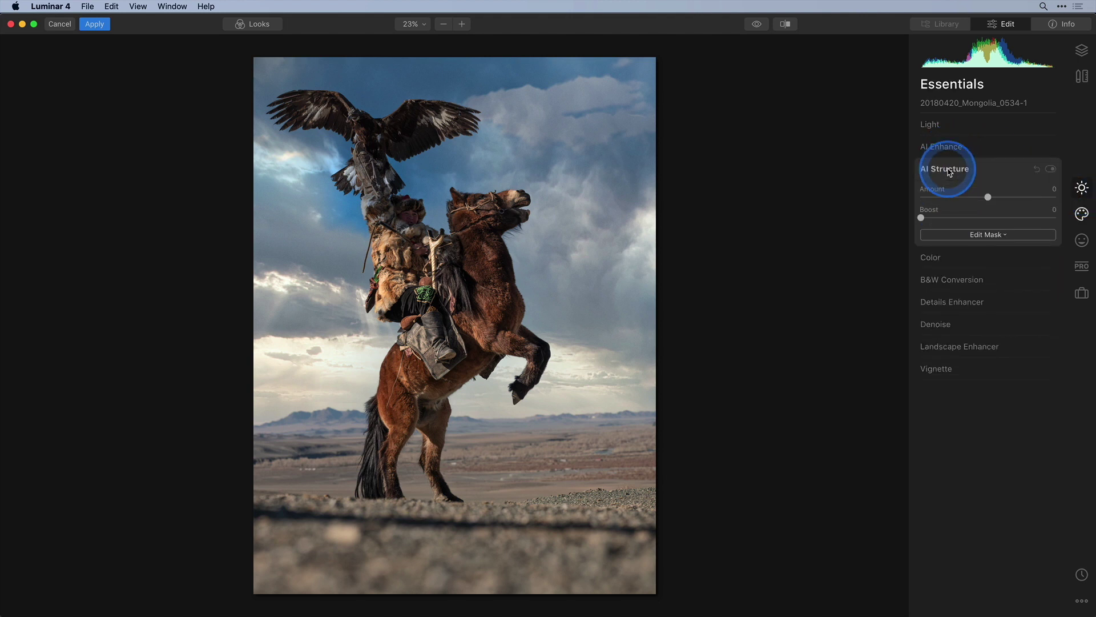
drag(988, 197, 1009, 198)
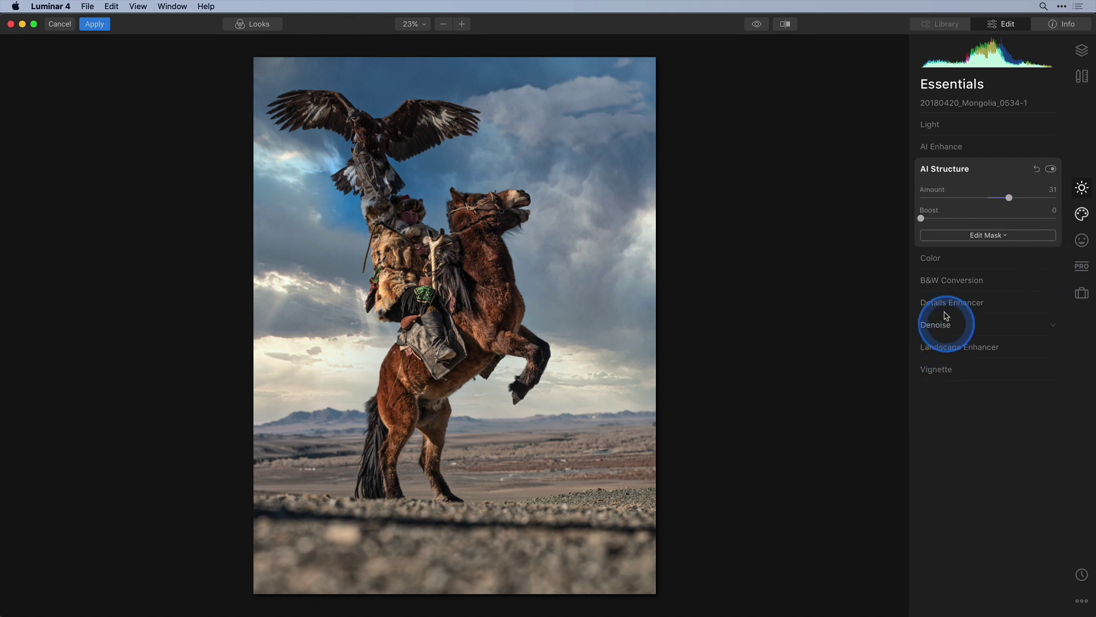
Step: Lower the blue saturation to -36 in the Color tool's advanced settings
click(930, 256)
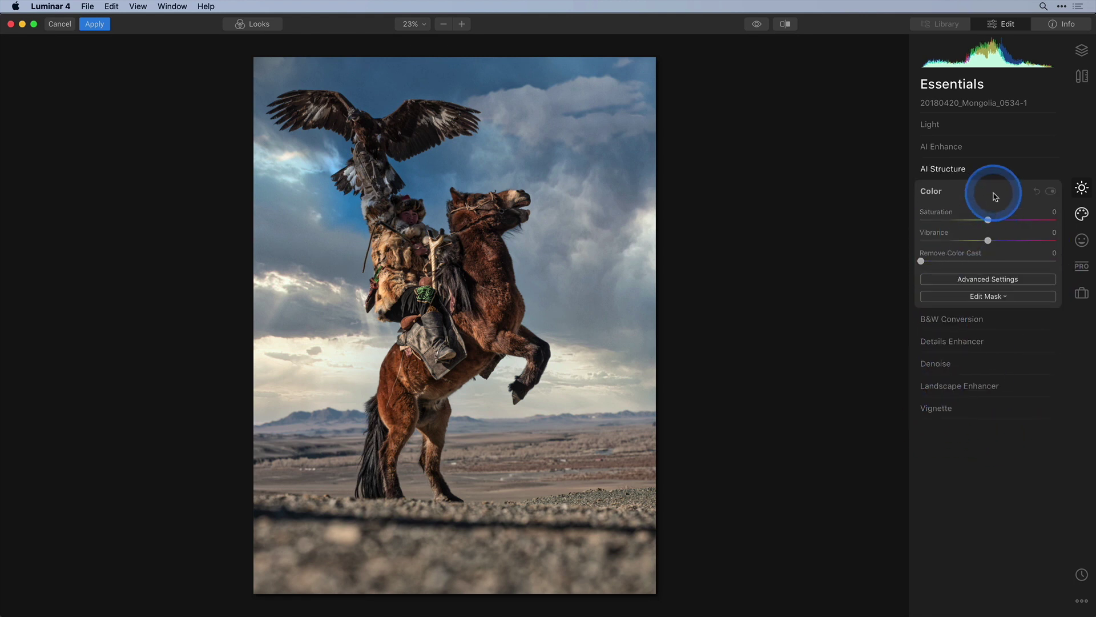
click(987, 280)
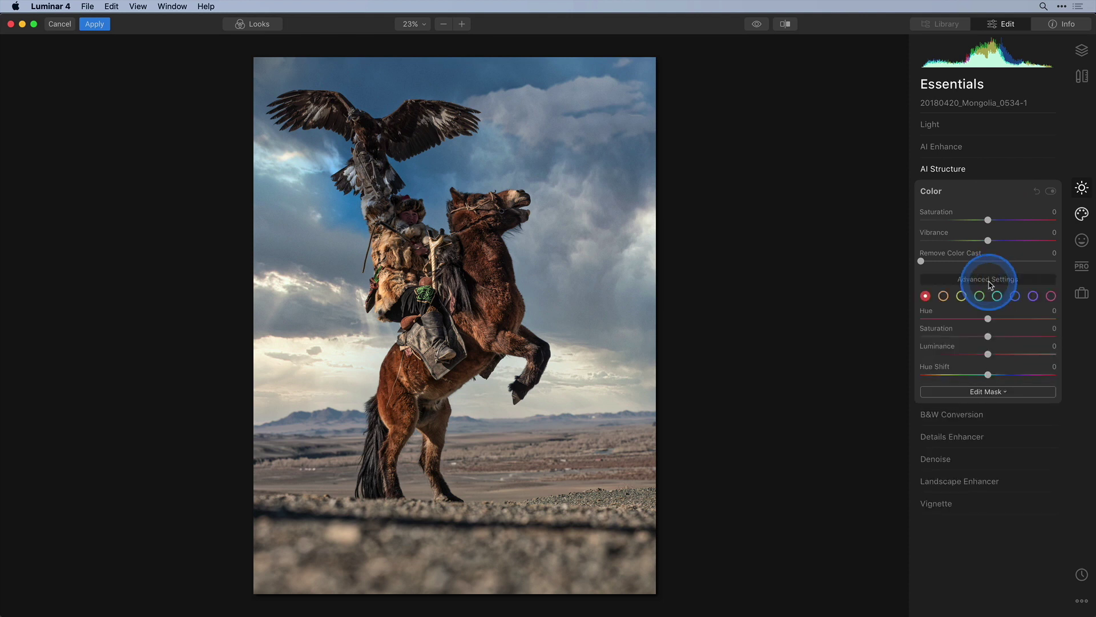
click(1016, 296)
drag(989, 337, 964, 336)
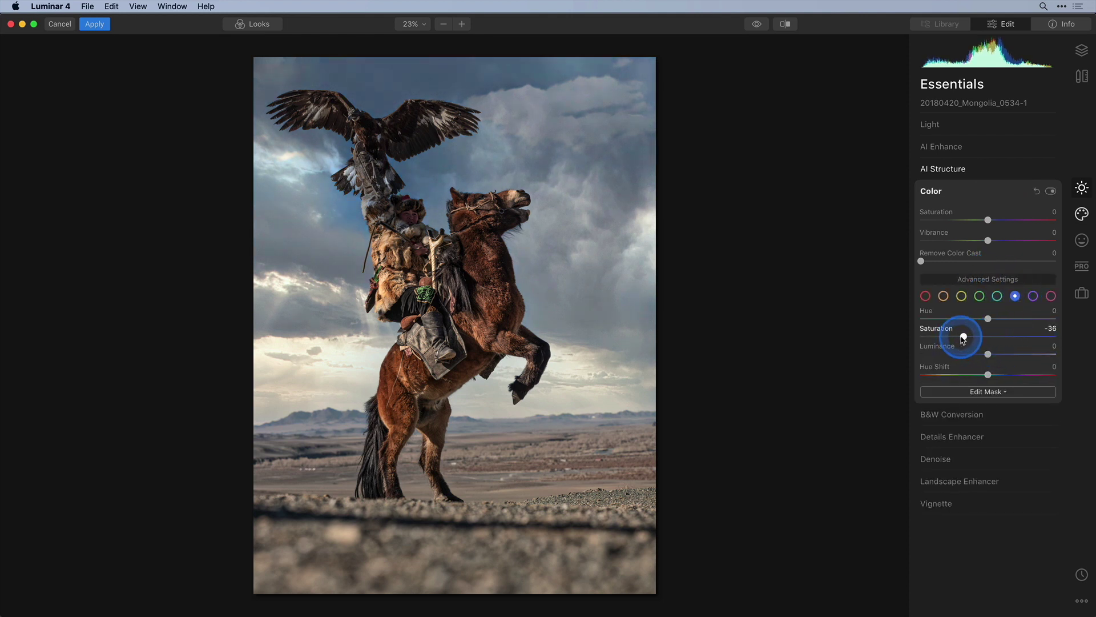
Step: Darken the photo's edges with a Vignette Amount of -33
click(941, 504)
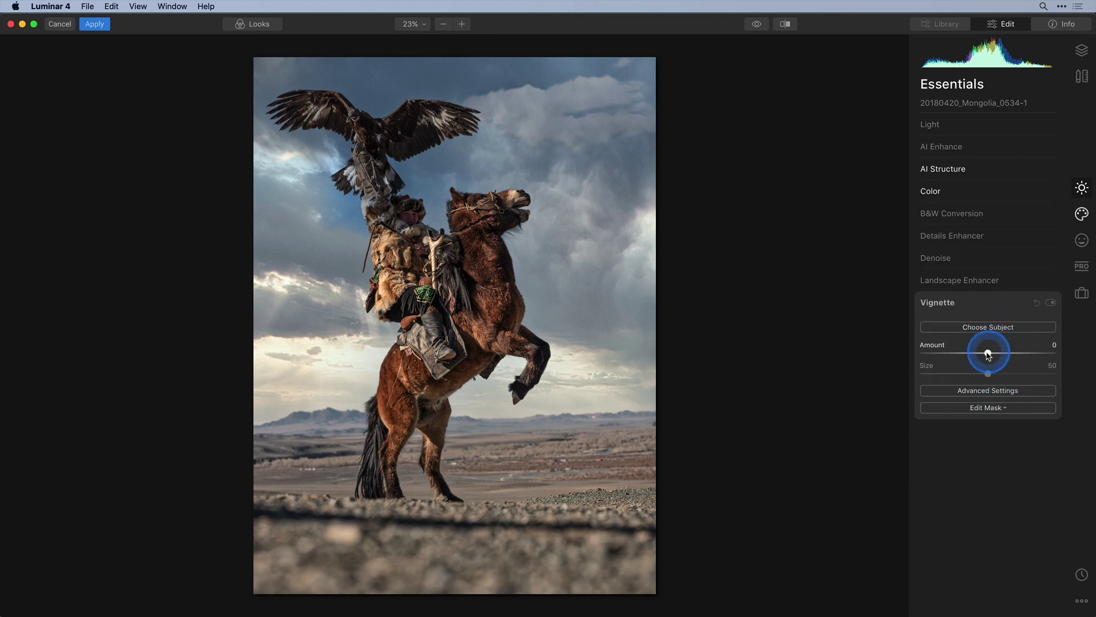
drag(988, 354, 966, 356)
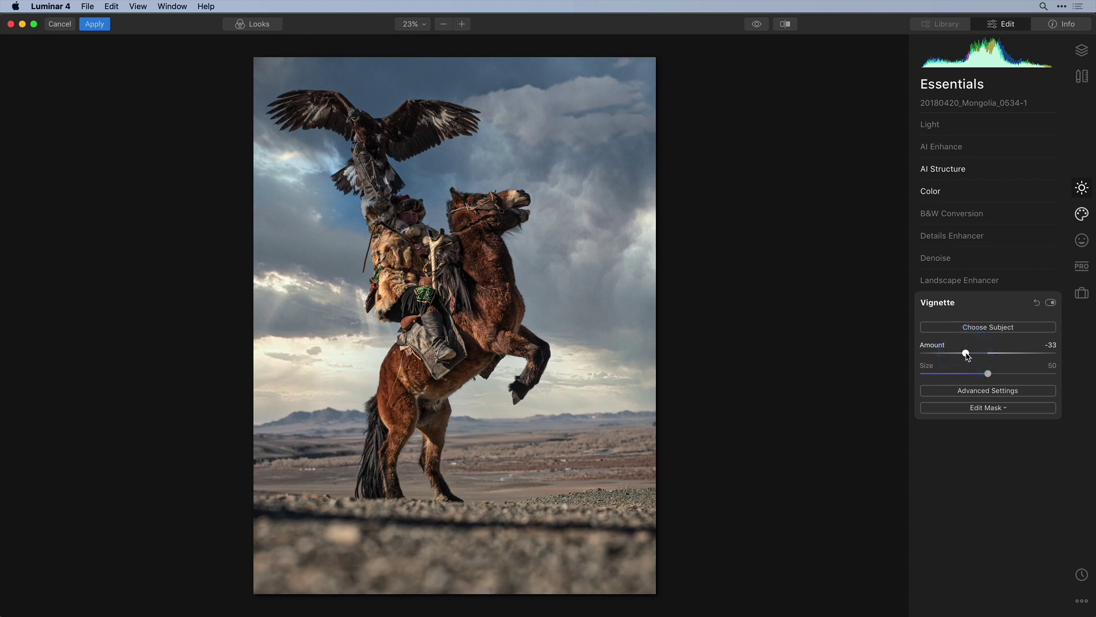
click(967, 354)
click(1081, 213)
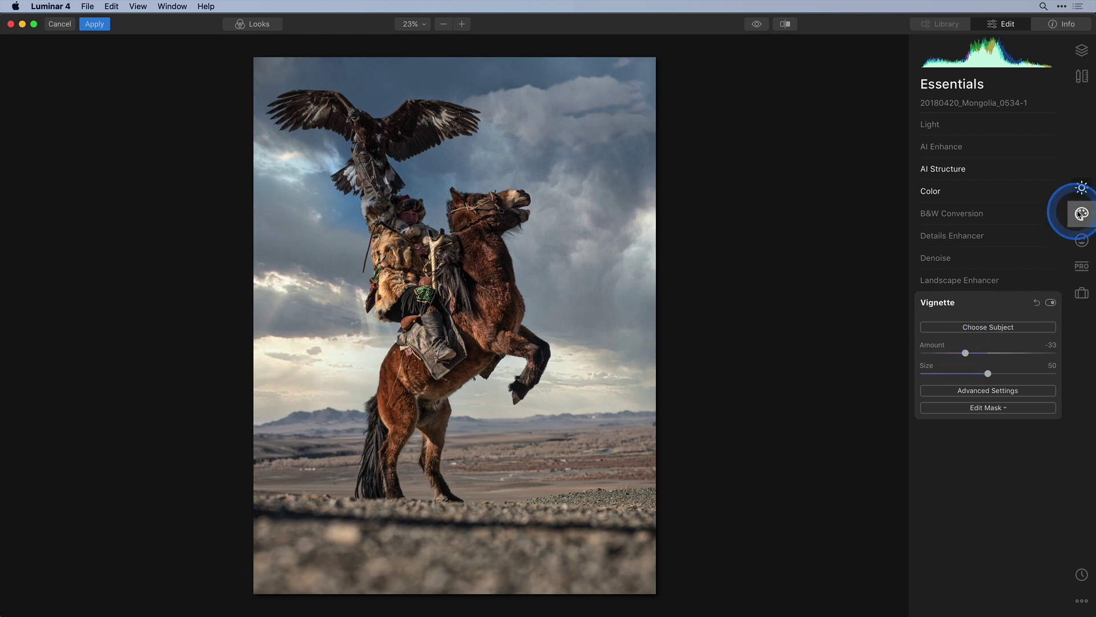
Step: Apply the Anaheim LUT in Color Styles (LUT) at Amount 30
click(964, 342)
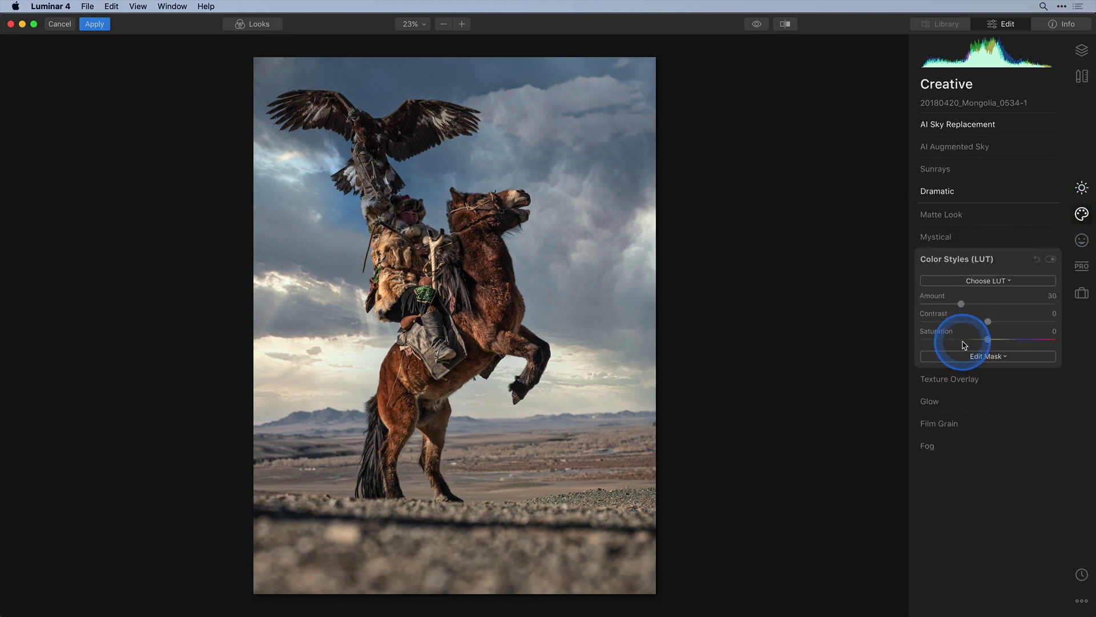
click(975, 280)
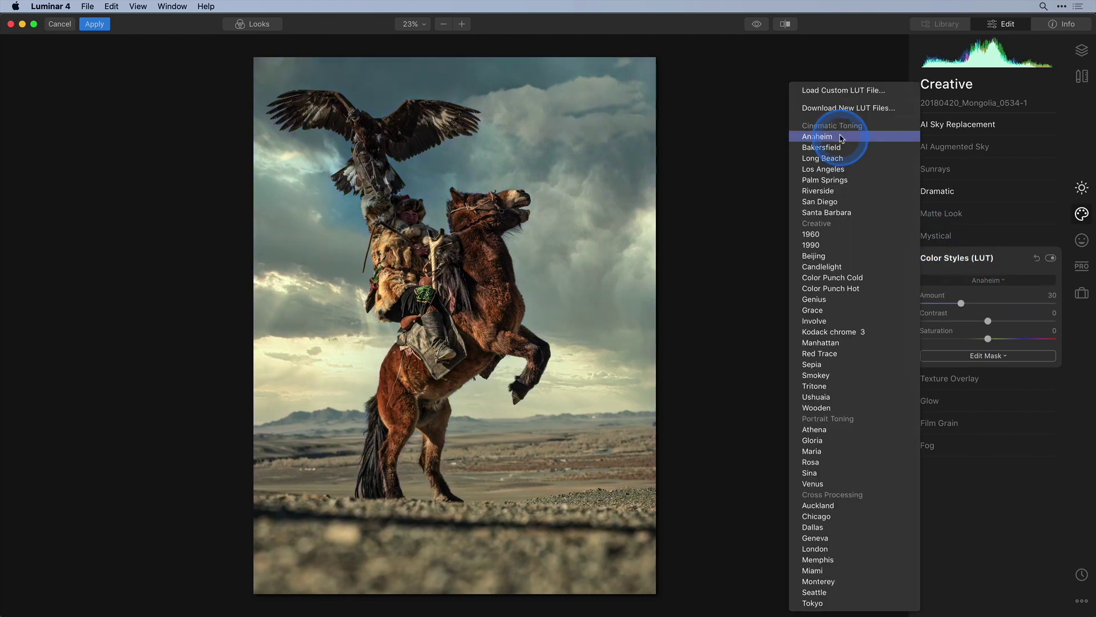
click(837, 137)
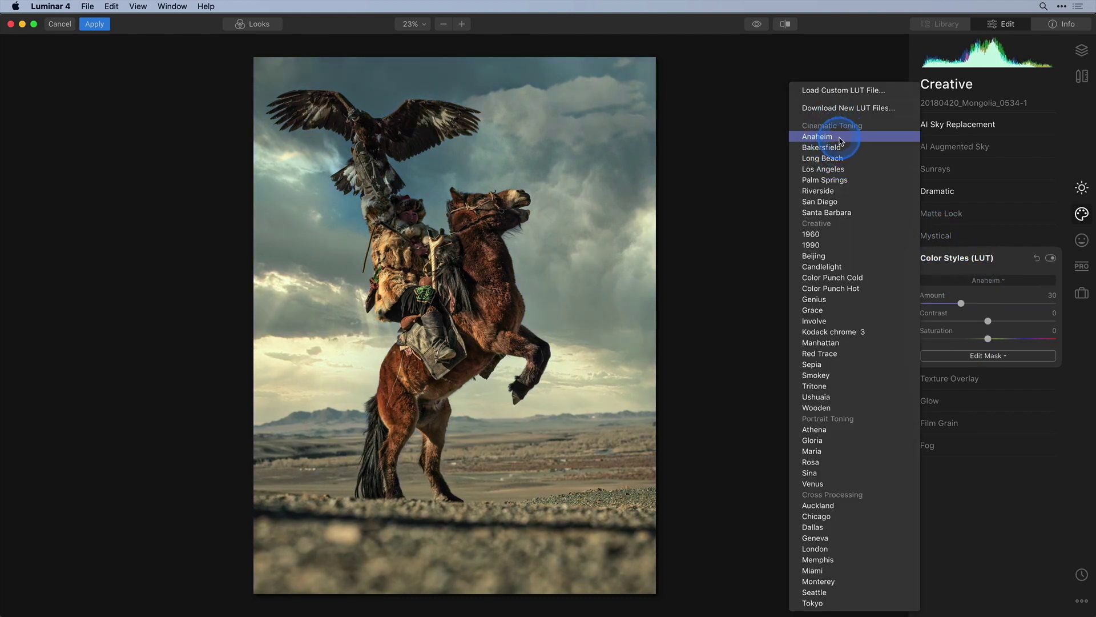
click(839, 140)
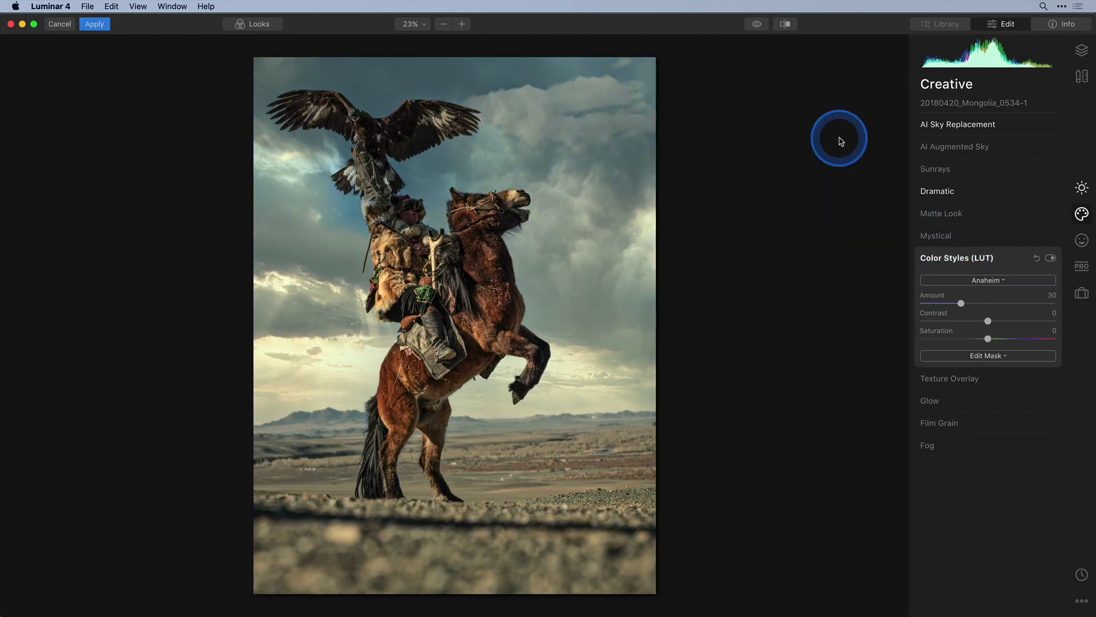
click(1082, 240)
Step: Set AI Portrait Enhancer Face Light to 34, check the face zoomed in, and apply the edits
click(976, 146)
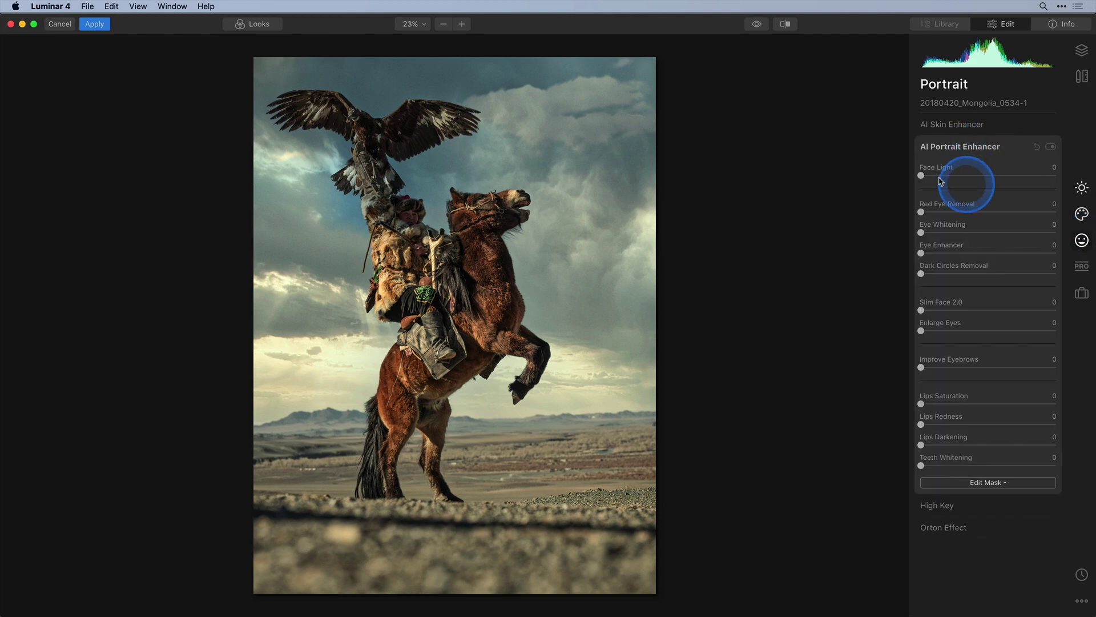
drag(920, 176, 954, 177)
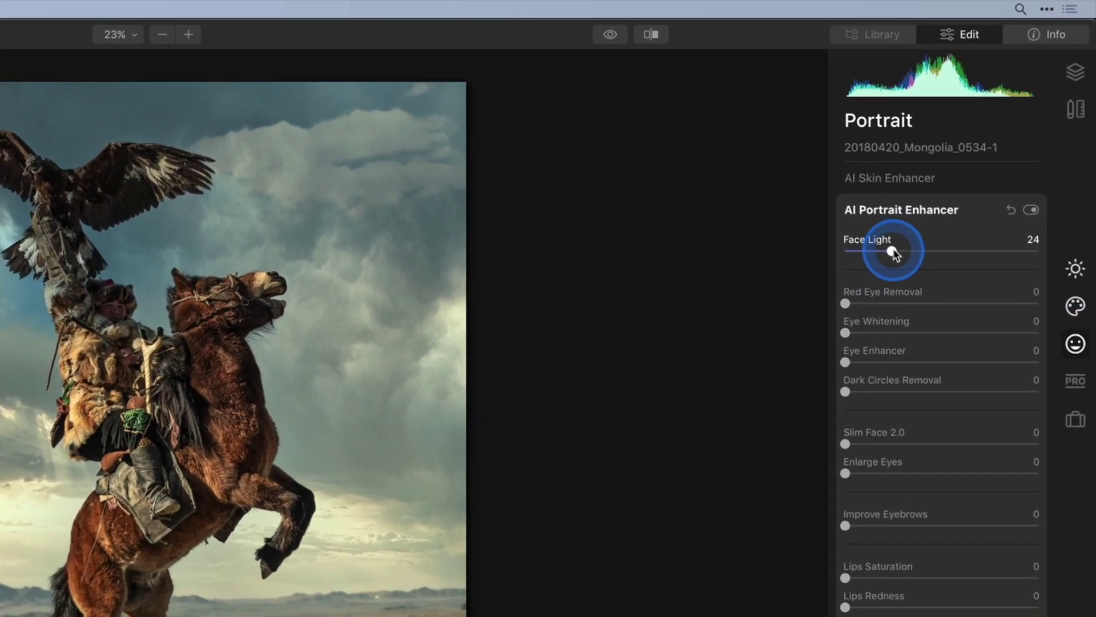
drag(894, 253, 916, 255)
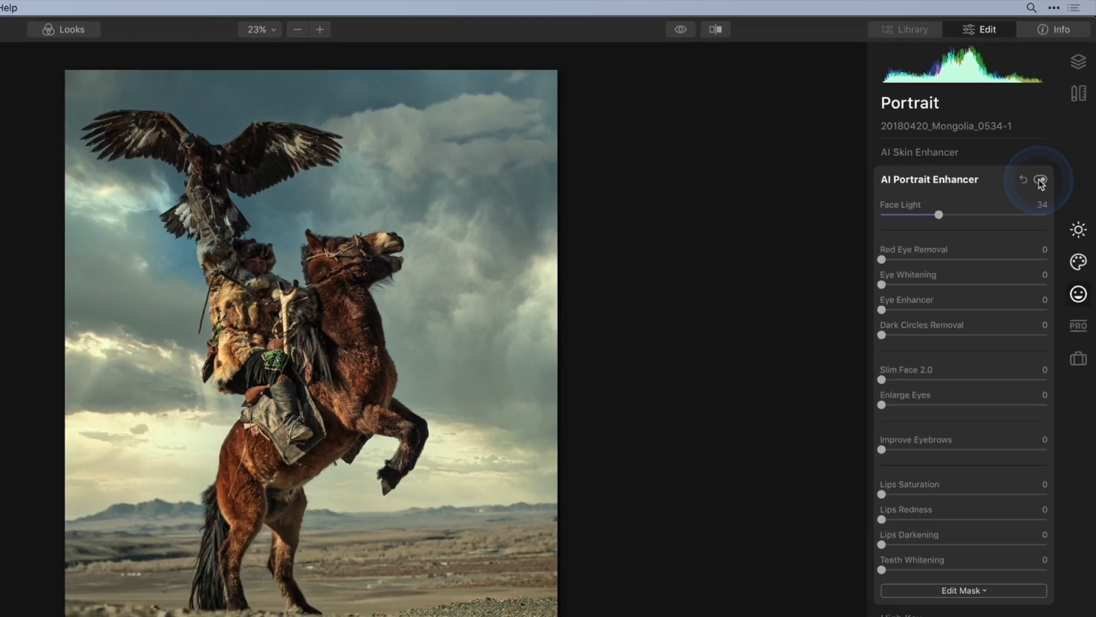
click(1031, 211)
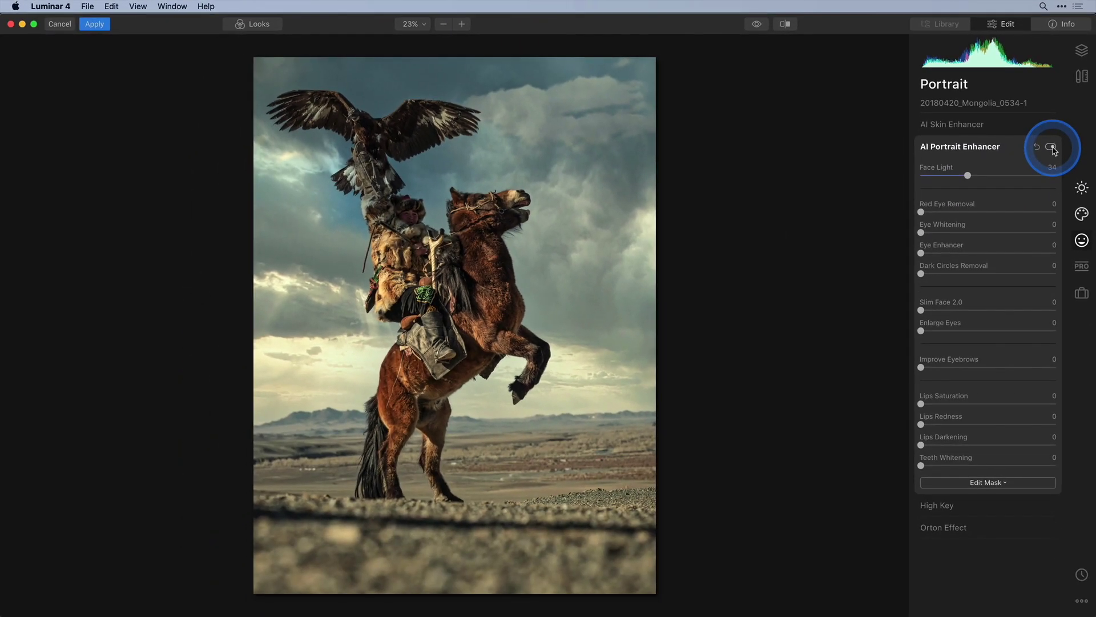
click(426, 226)
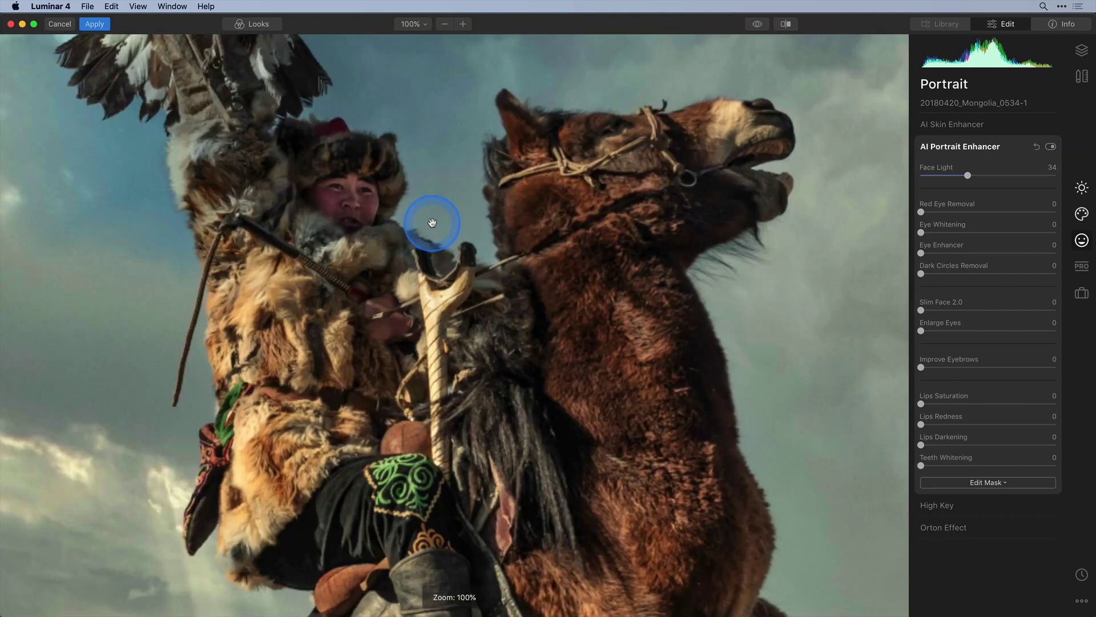
click(431, 222)
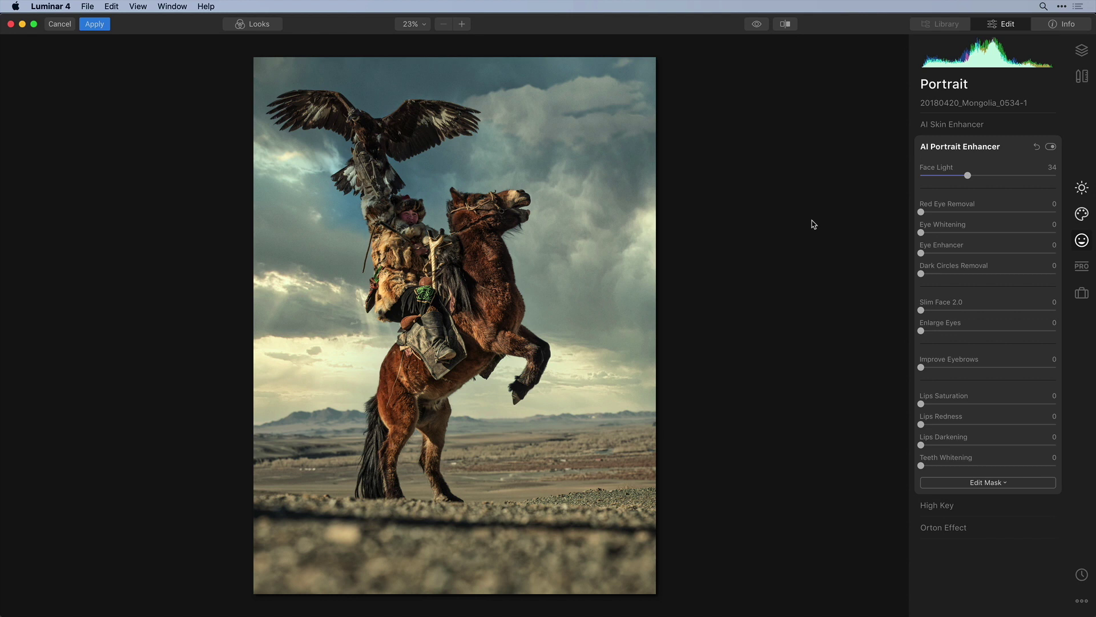
click(95, 26)
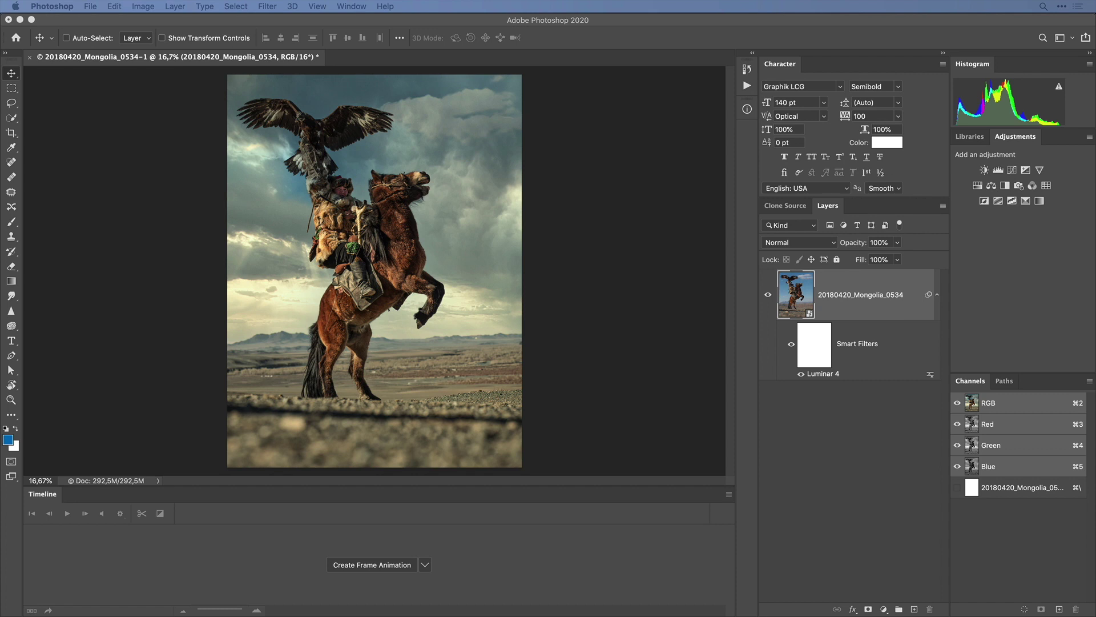
Step: Save the Luminar-filtered photo with File > Save in Photoshop
click(676, 368)
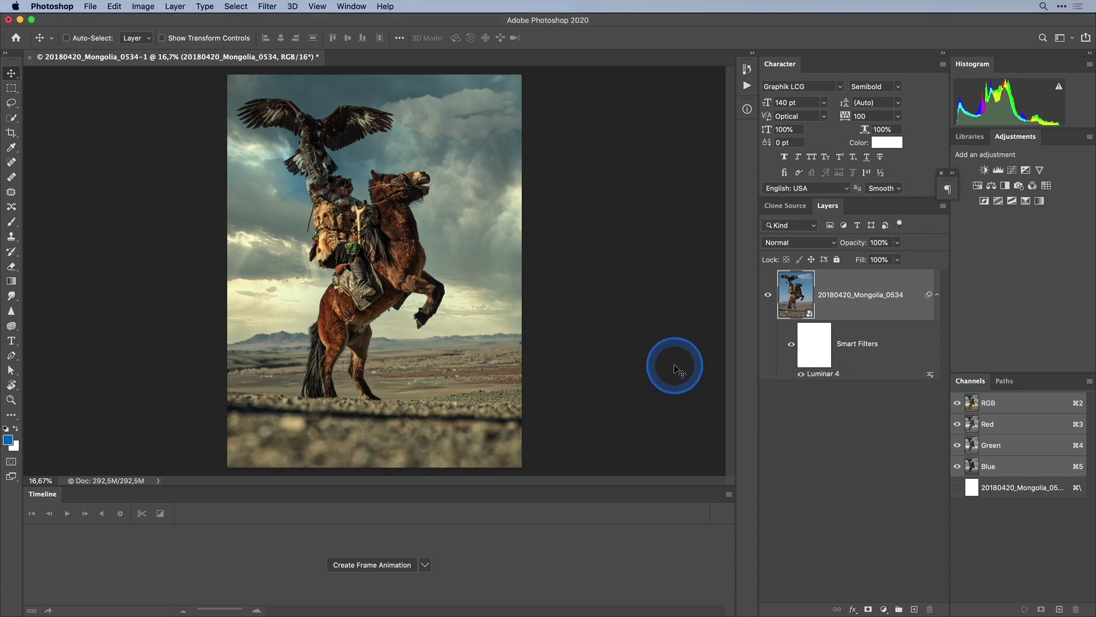
click(672, 364)
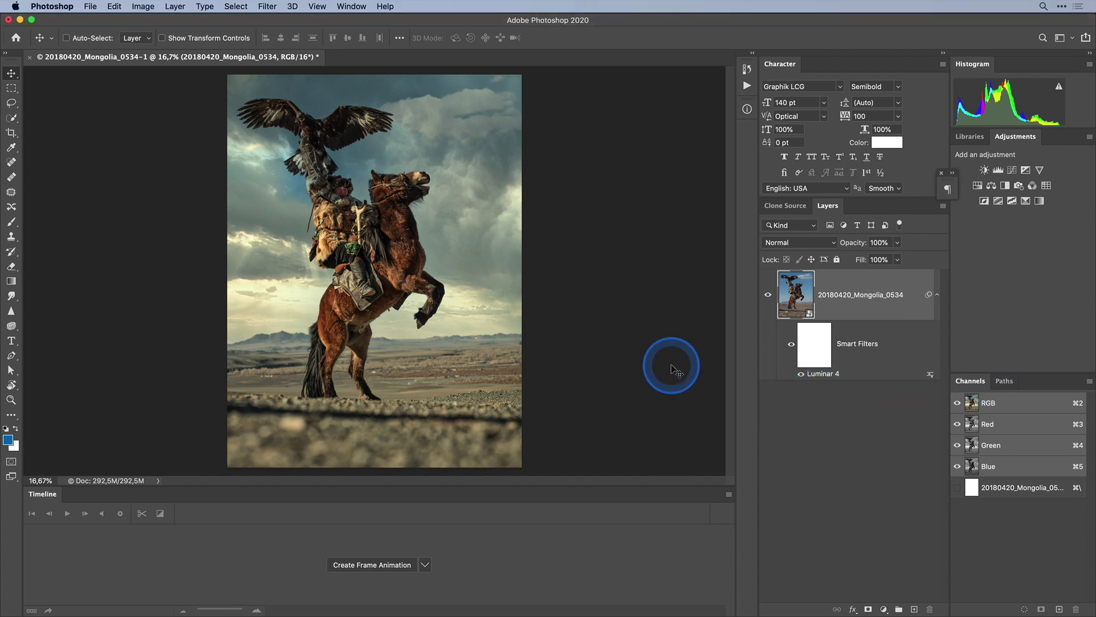
click(90, 6)
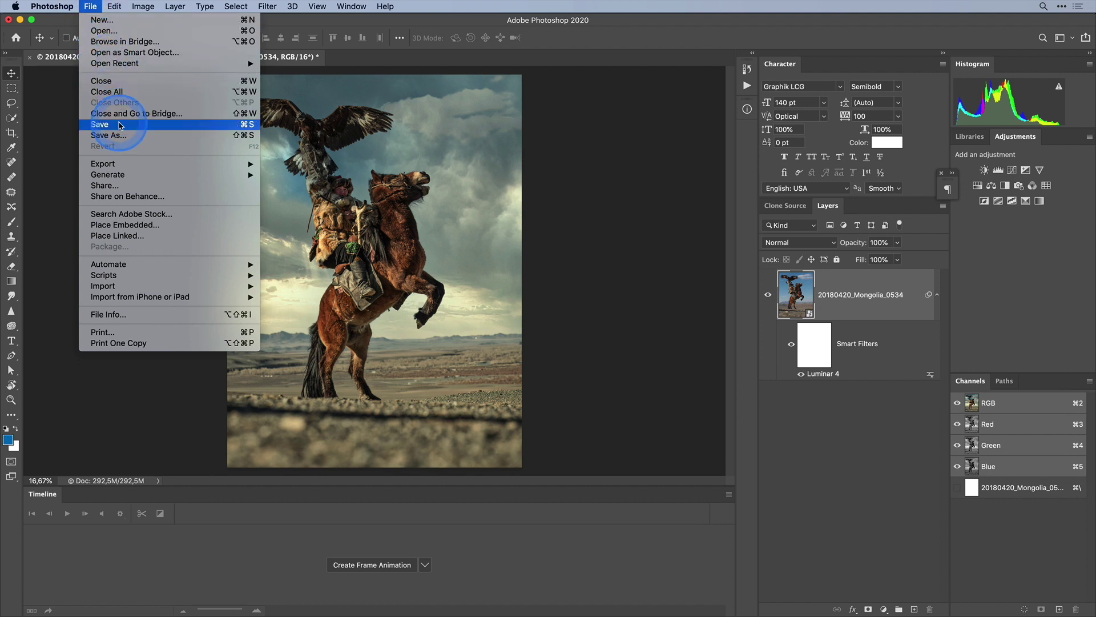
click(93, 3)
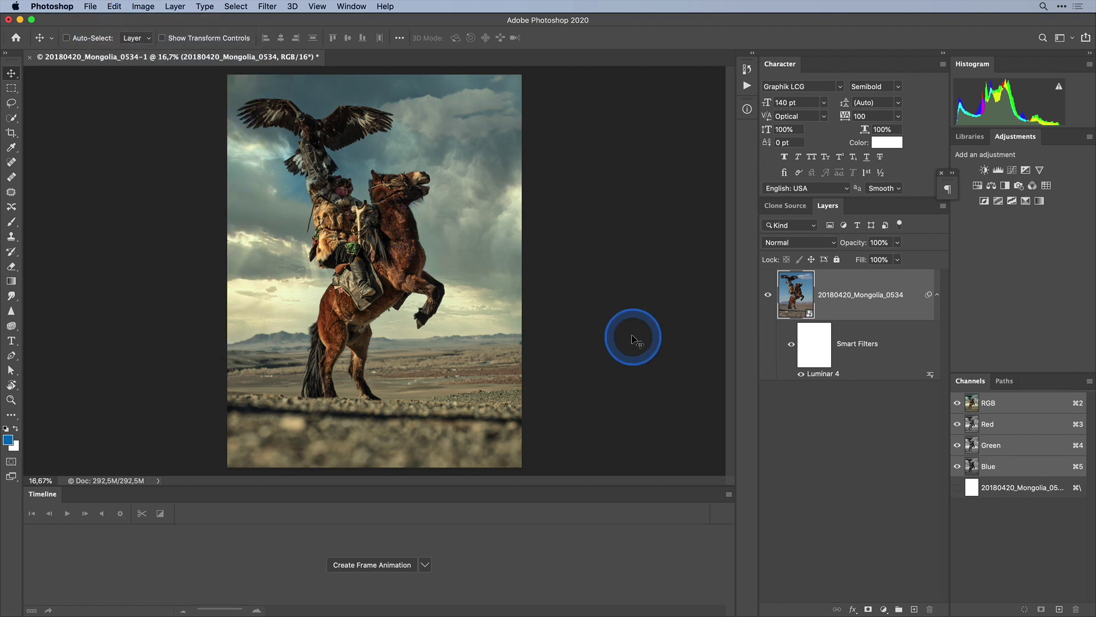
click(632, 336)
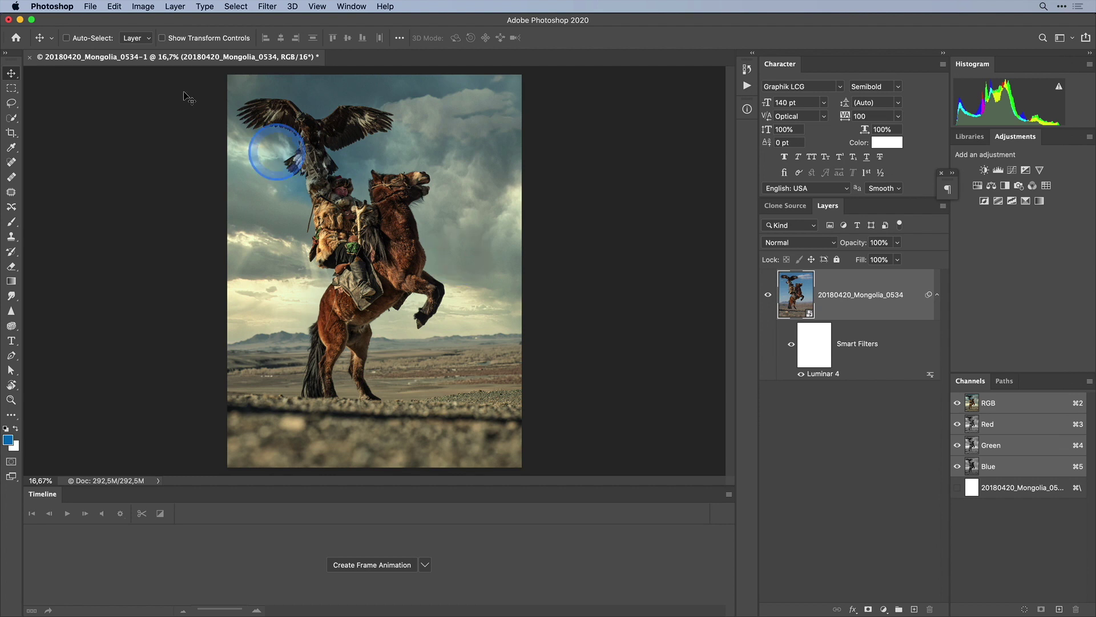
click(90, 7)
click(100, 127)
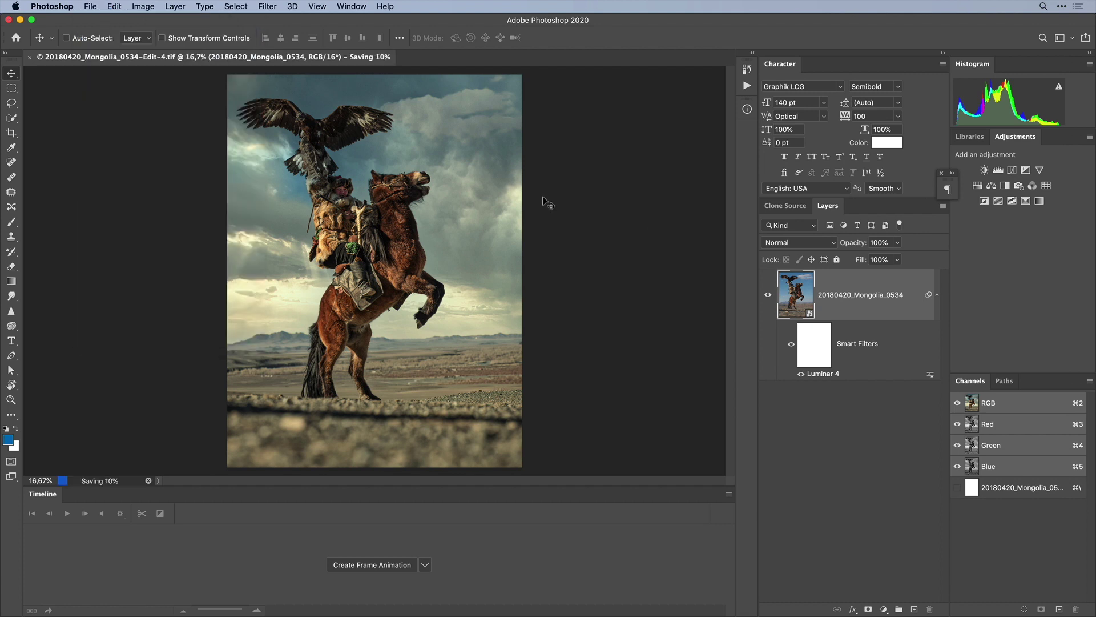
Step: Quit Photoshop to return to Lightroom Classic
click(91, 7)
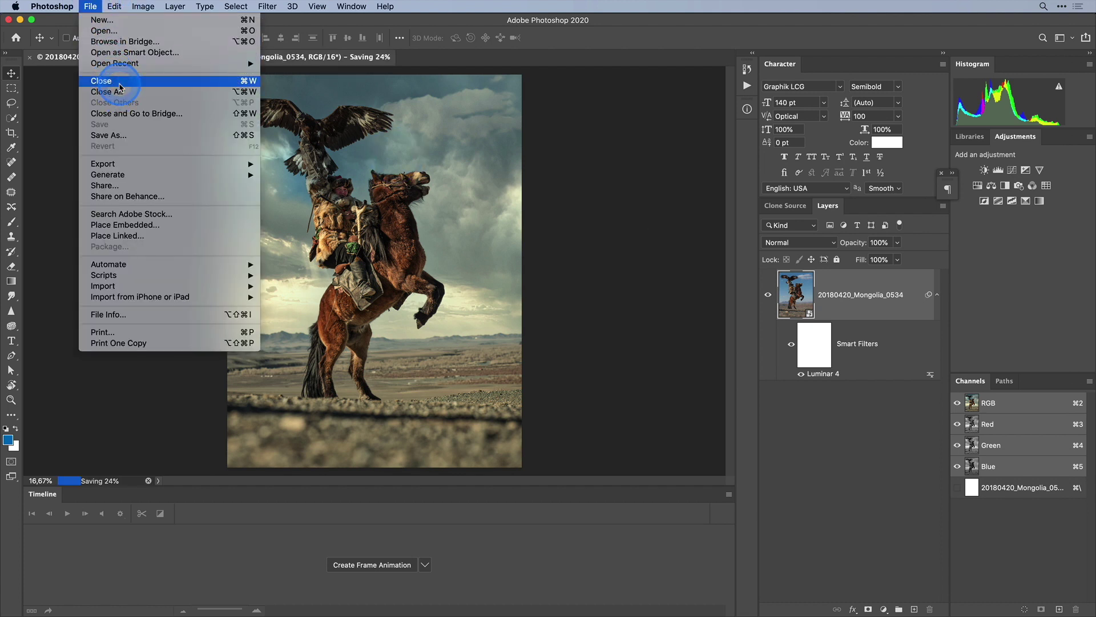
mouse_move(54, 7)
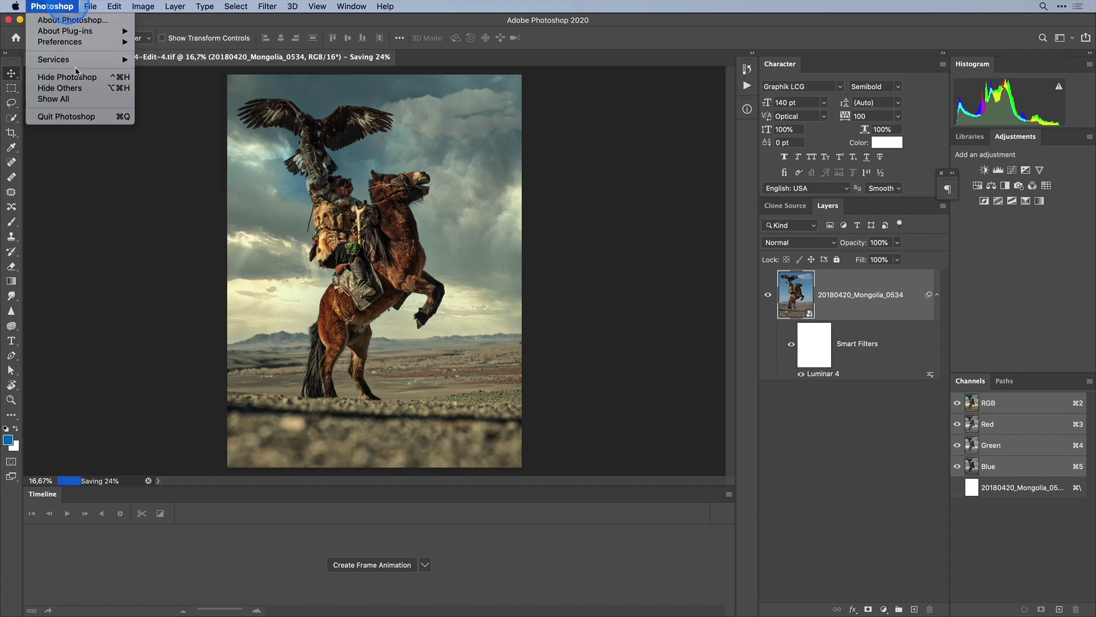
click(92, 117)
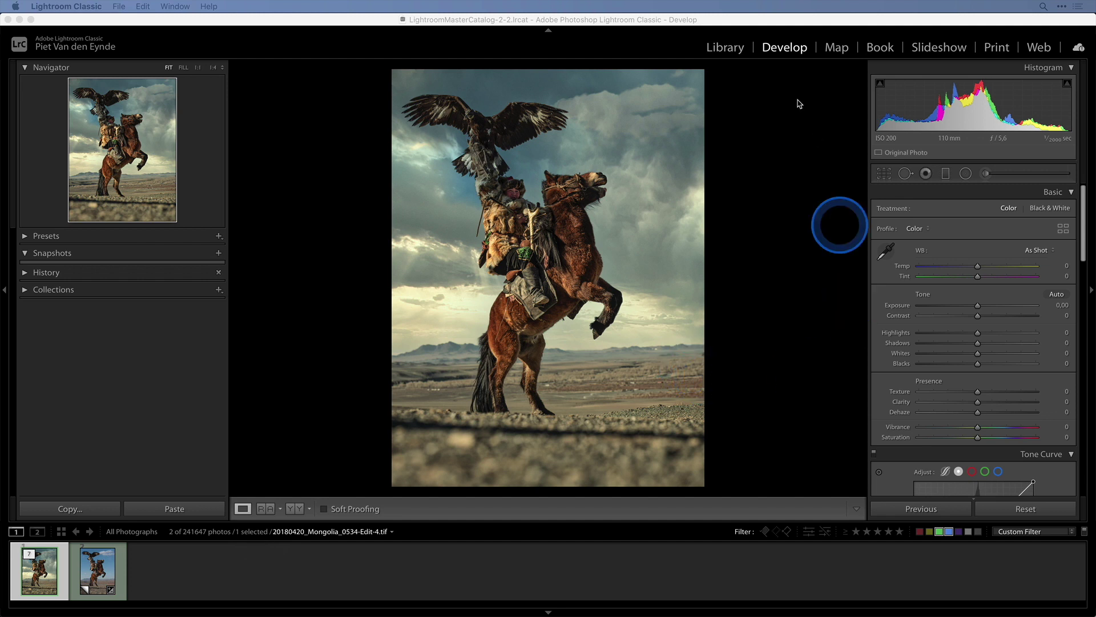
Step: Inspect the sky of 20180420_Mongolia_0534-Edit-4.tif at 1:1 in Develop, then zoom back out
click(680, 25)
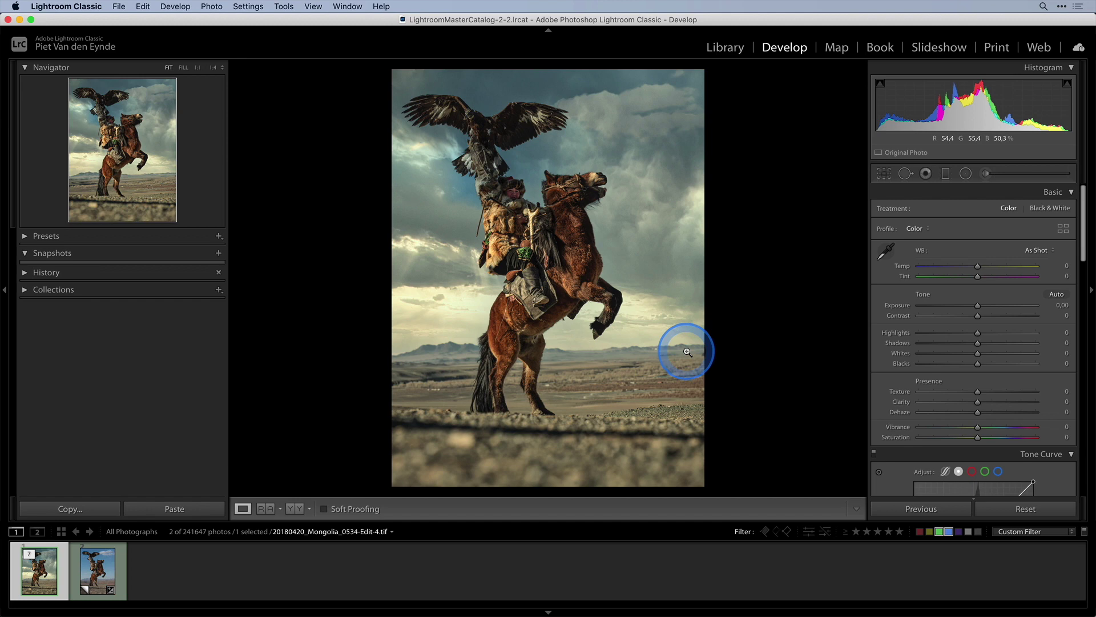
click(661, 325)
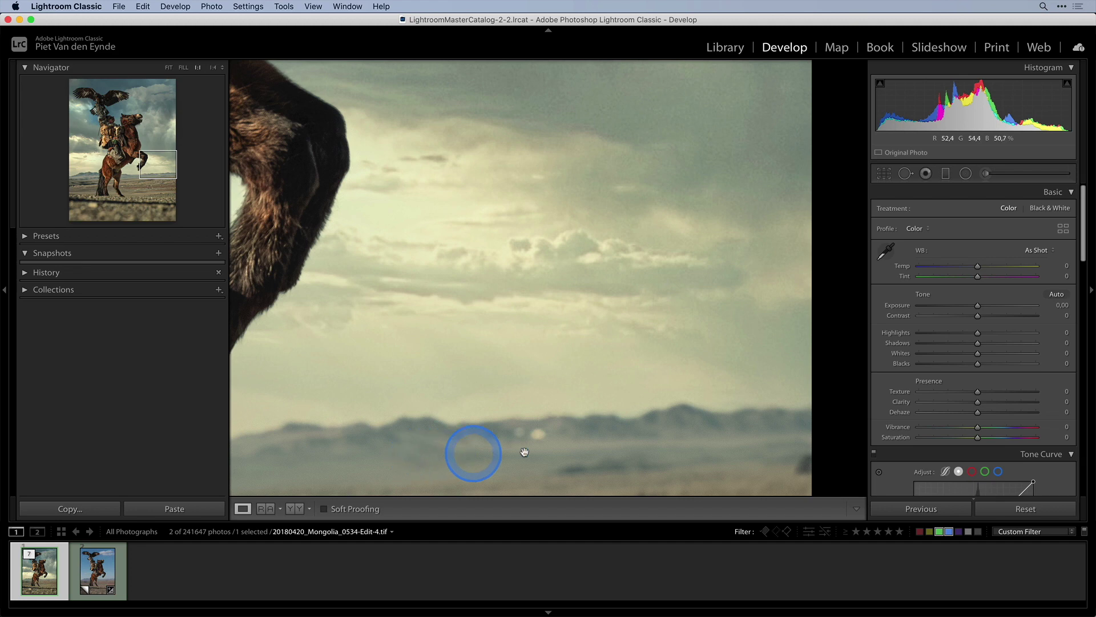
click(643, 341)
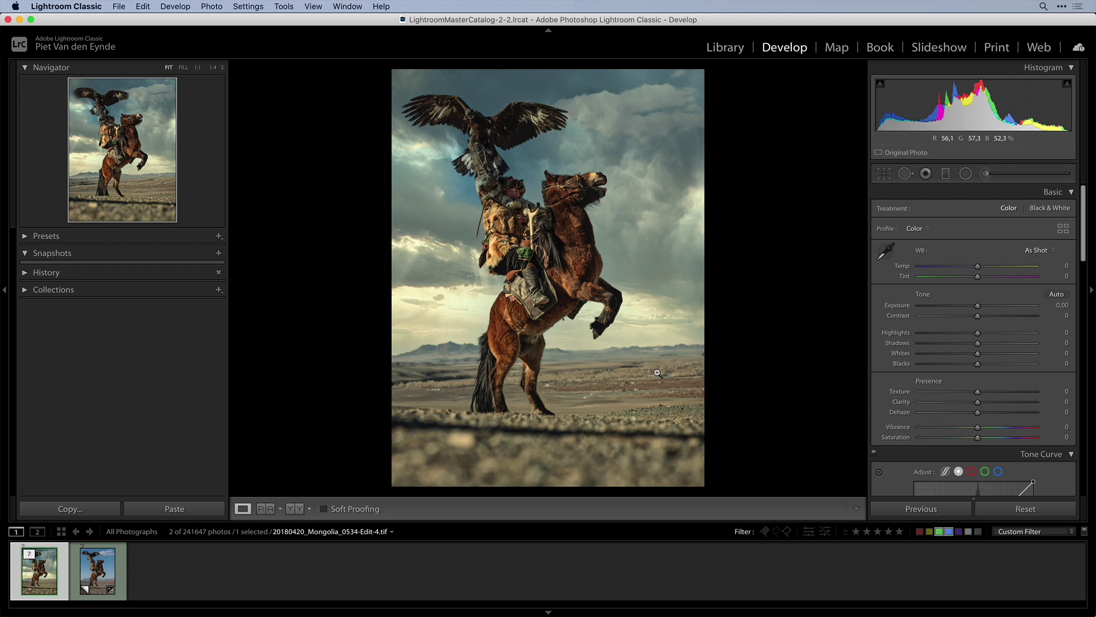
click(90, 572)
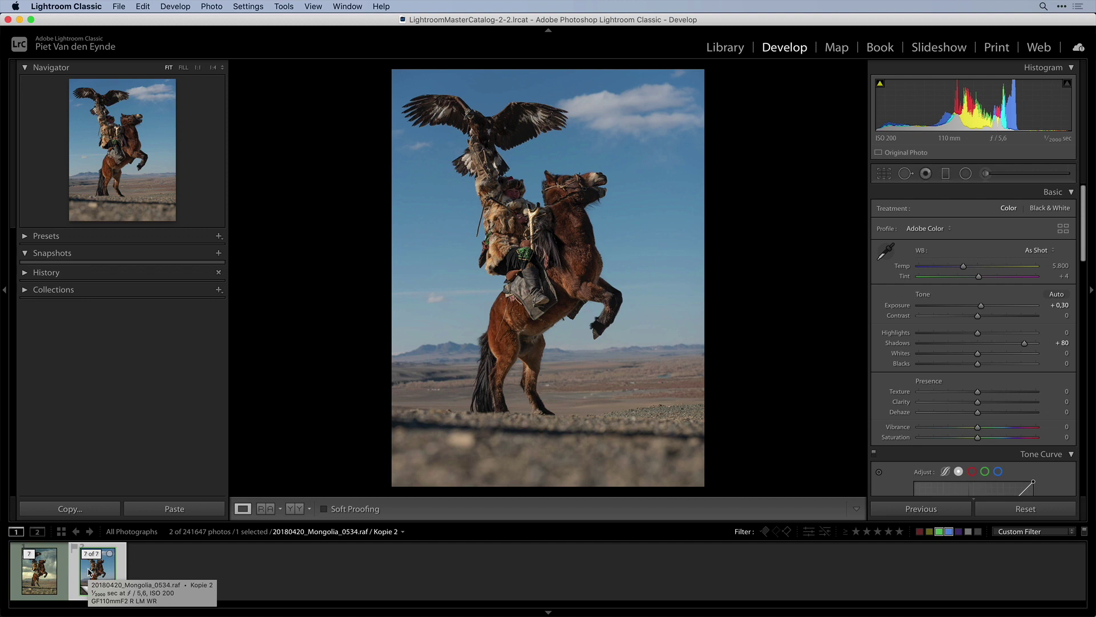
click(92, 572)
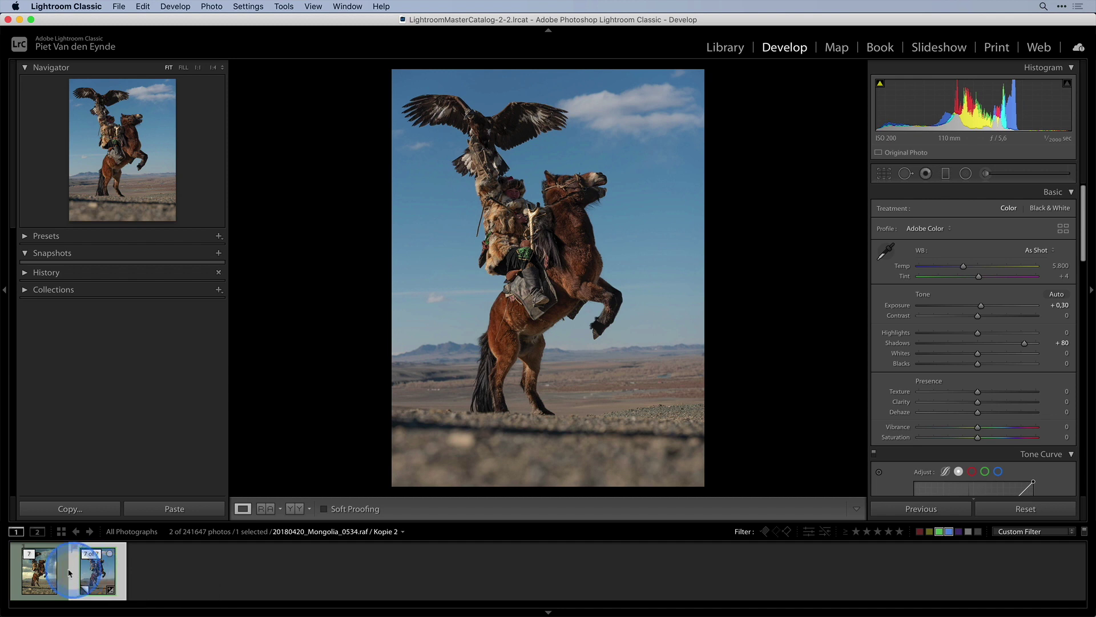
click(41, 571)
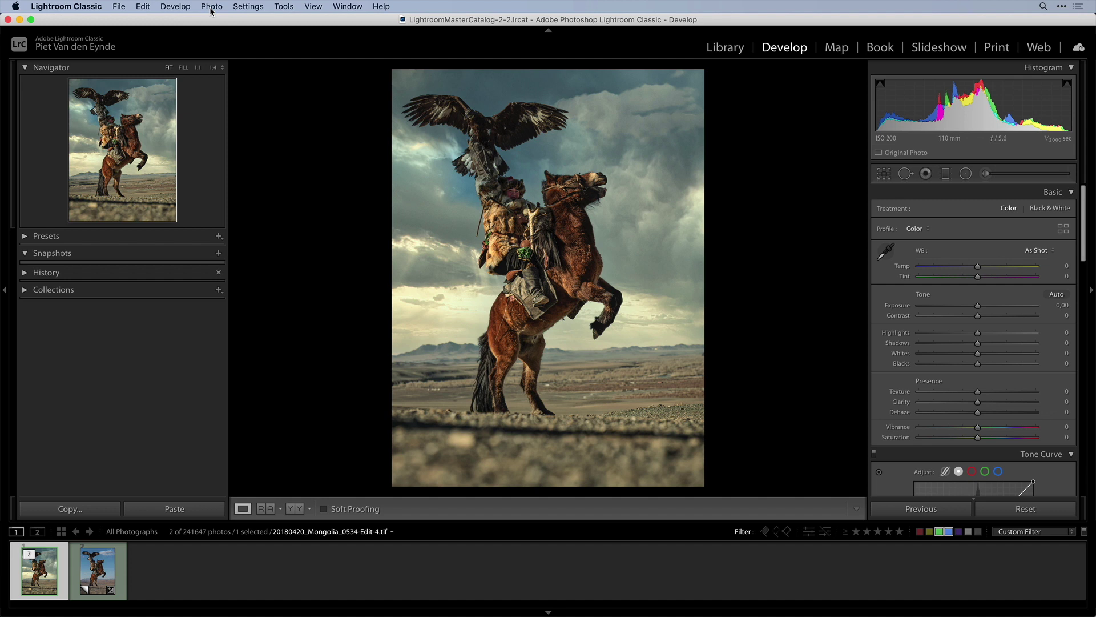
Step: Open the edited TIFF in Photoshop 2020 with the Edit Original option
click(211, 7)
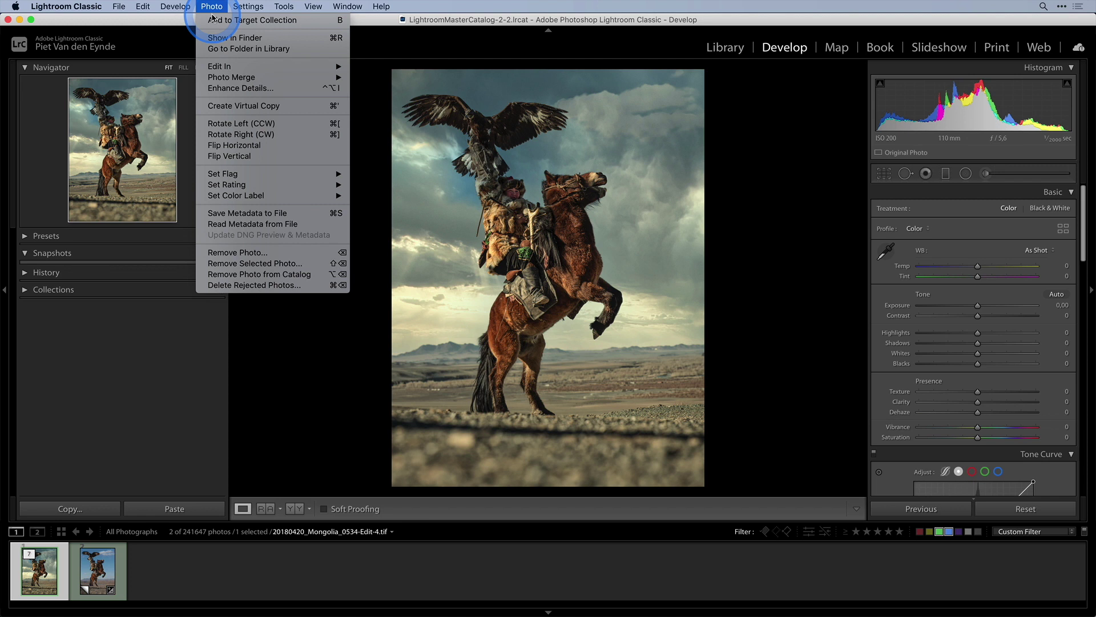
click(225, 67)
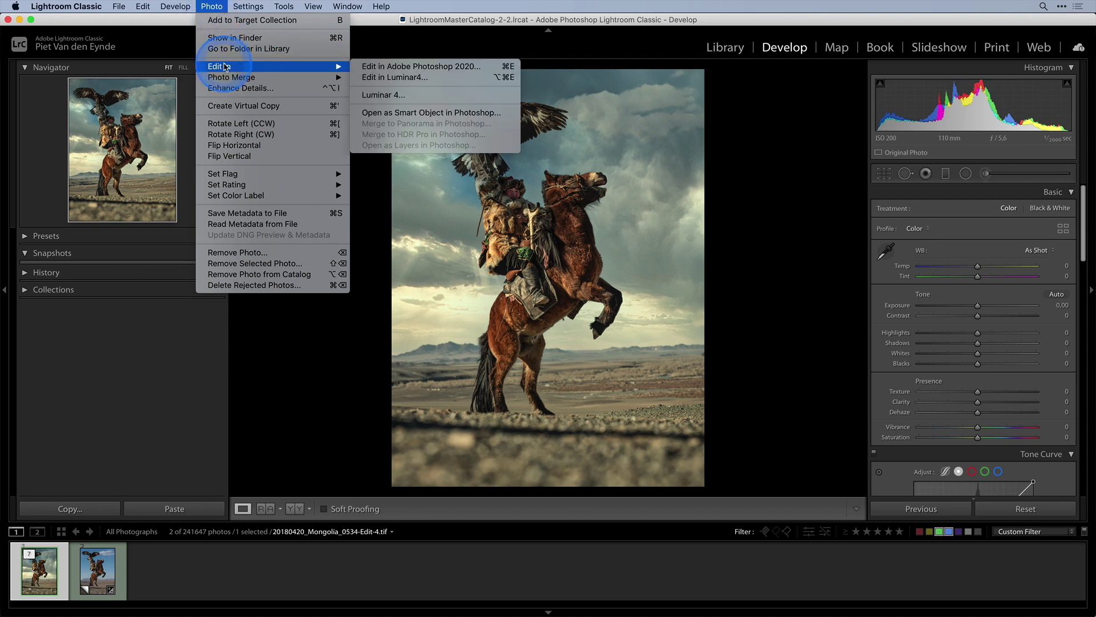
click(434, 68)
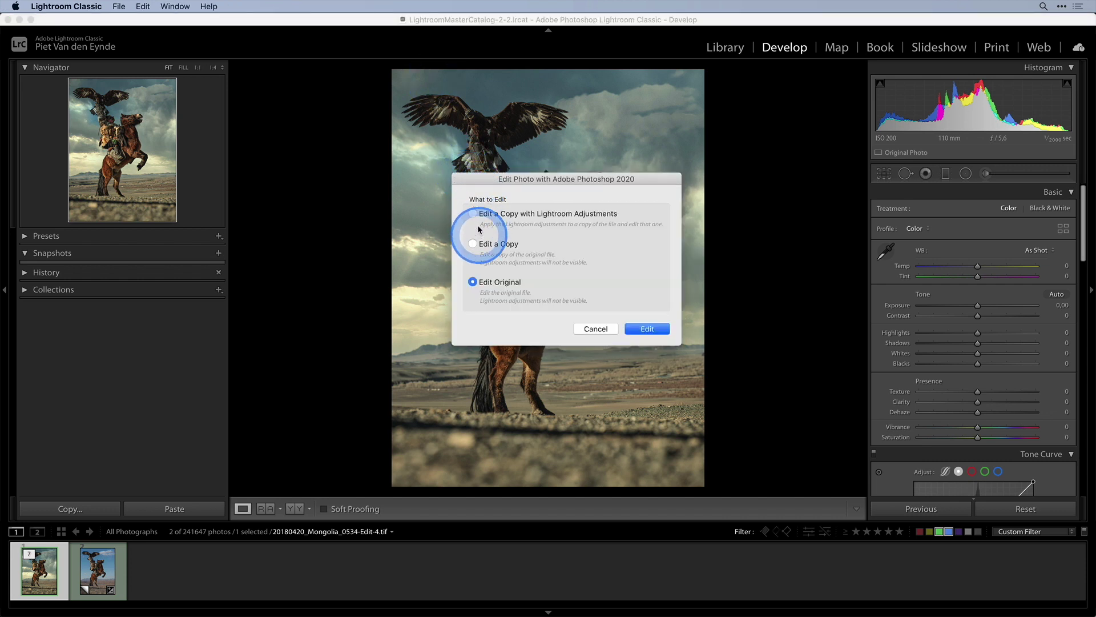
click(473, 213)
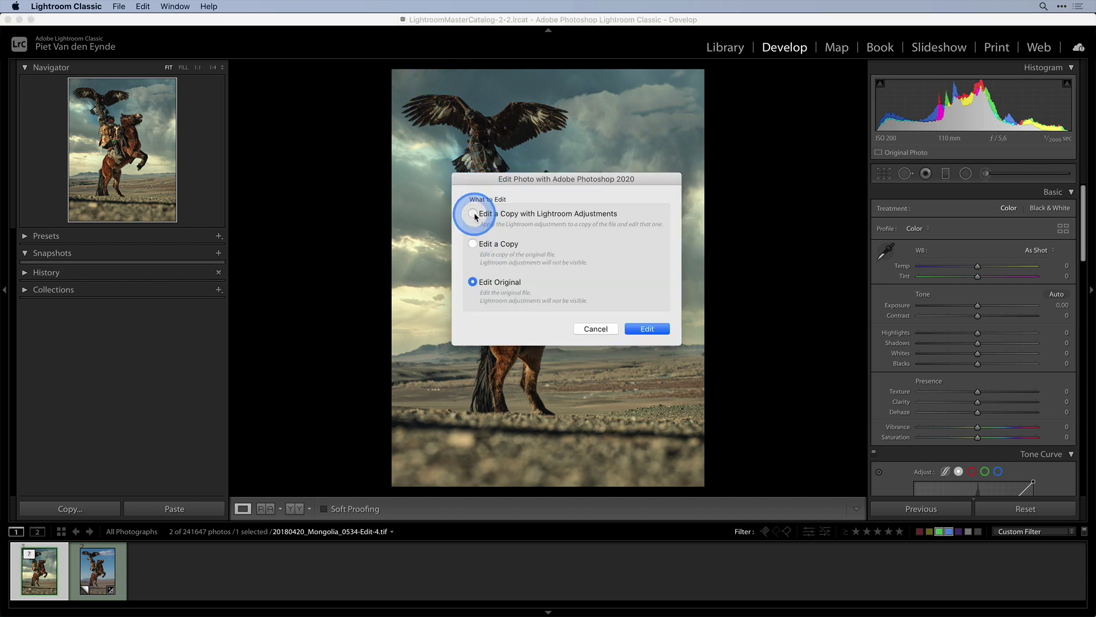
click(472, 243)
click(472, 282)
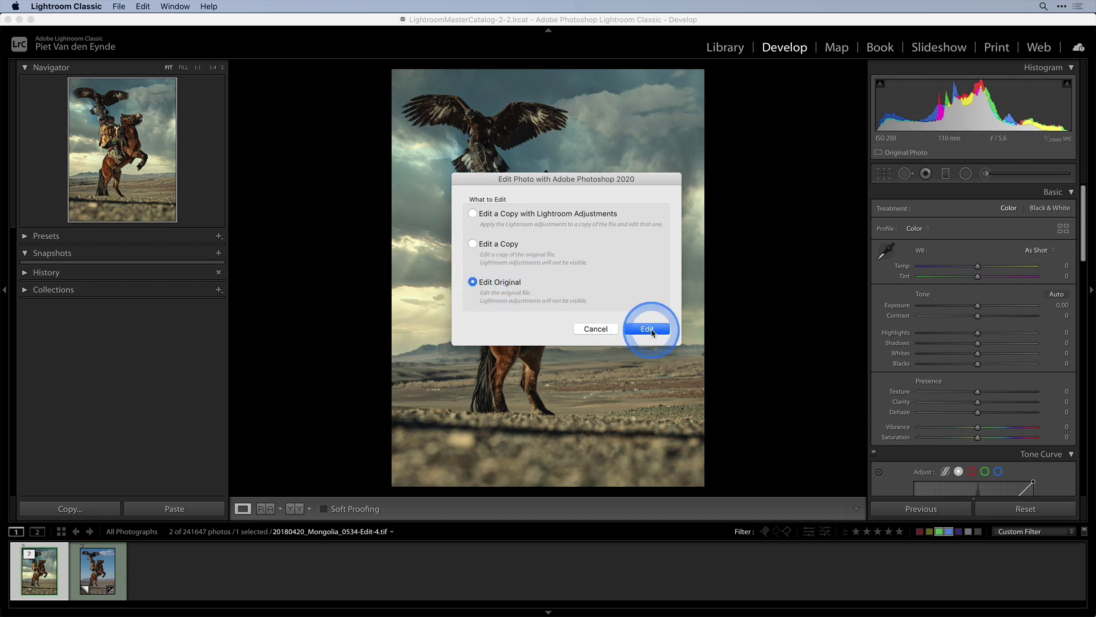
click(649, 330)
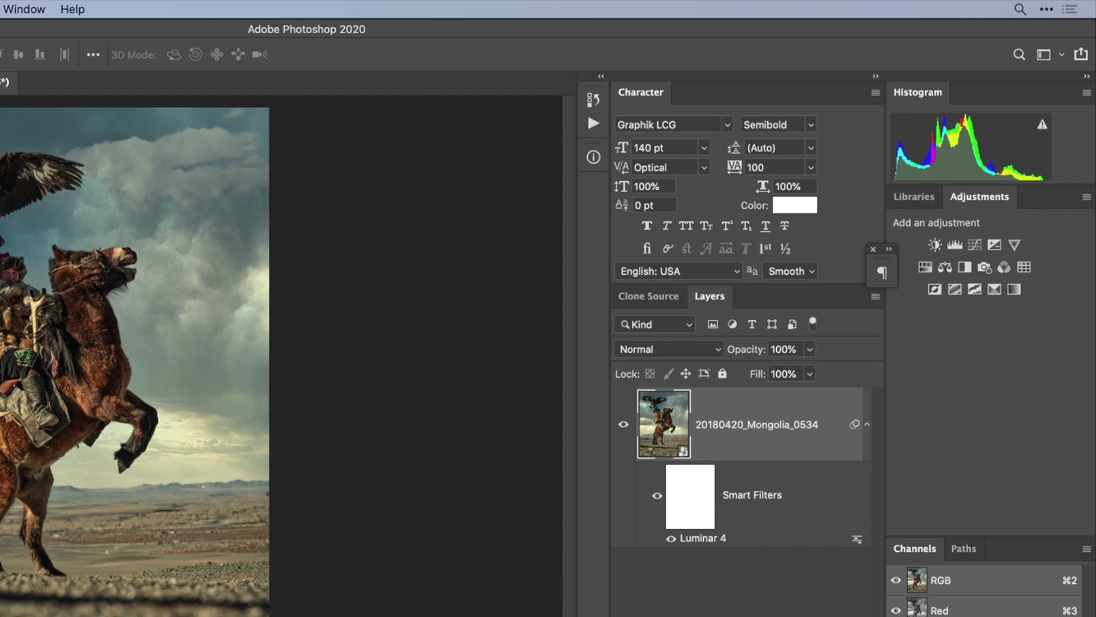
Step: Reopen the photo layer's Luminar 4 smart filter from the Layers panel
double_click(698, 540)
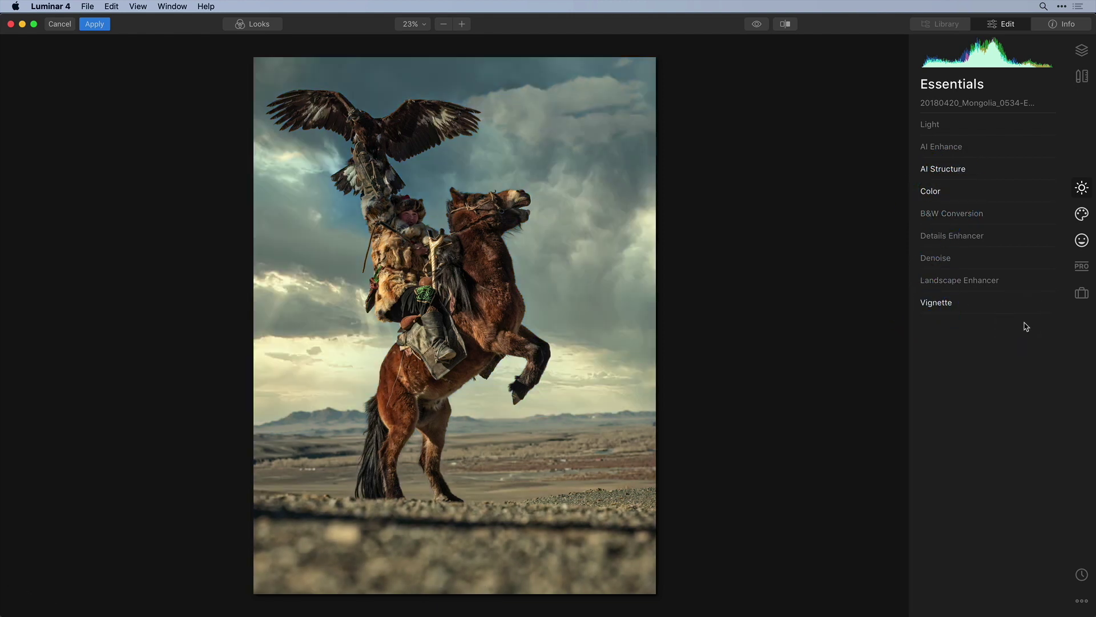
Step: Confirm the Color tool's blue saturation is still -36, then bring up the Creative tools
click(945, 191)
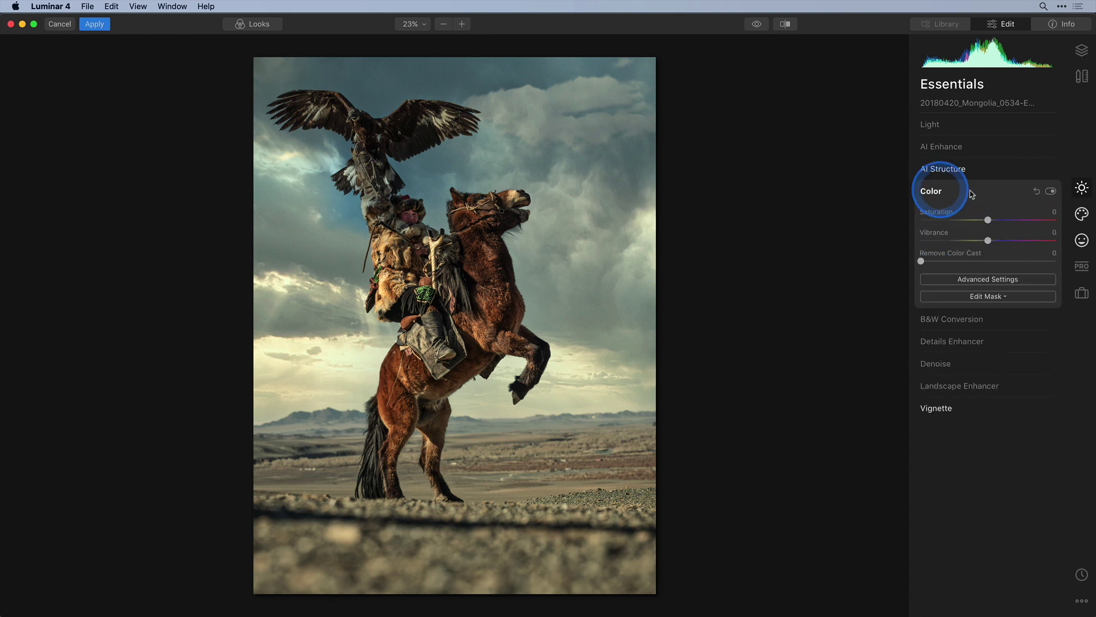
click(1016, 278)
click(1015, 296)
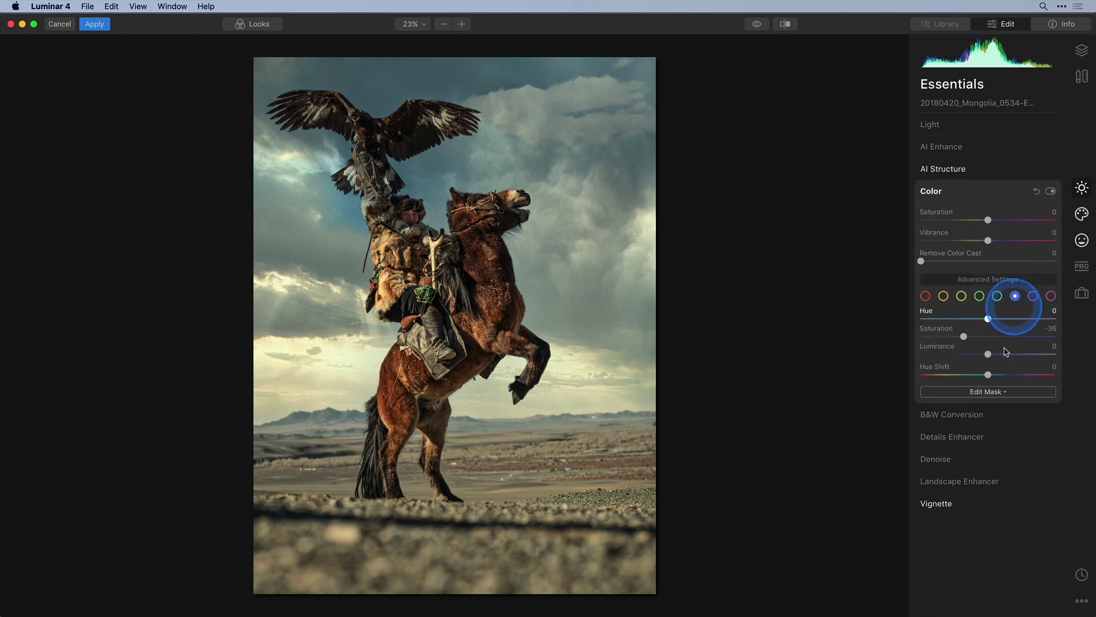
mouse_move(1006, 351)
mouse_down()
mouse_move(947, 344)
mouse_move(1000, 348)
mouse_up()
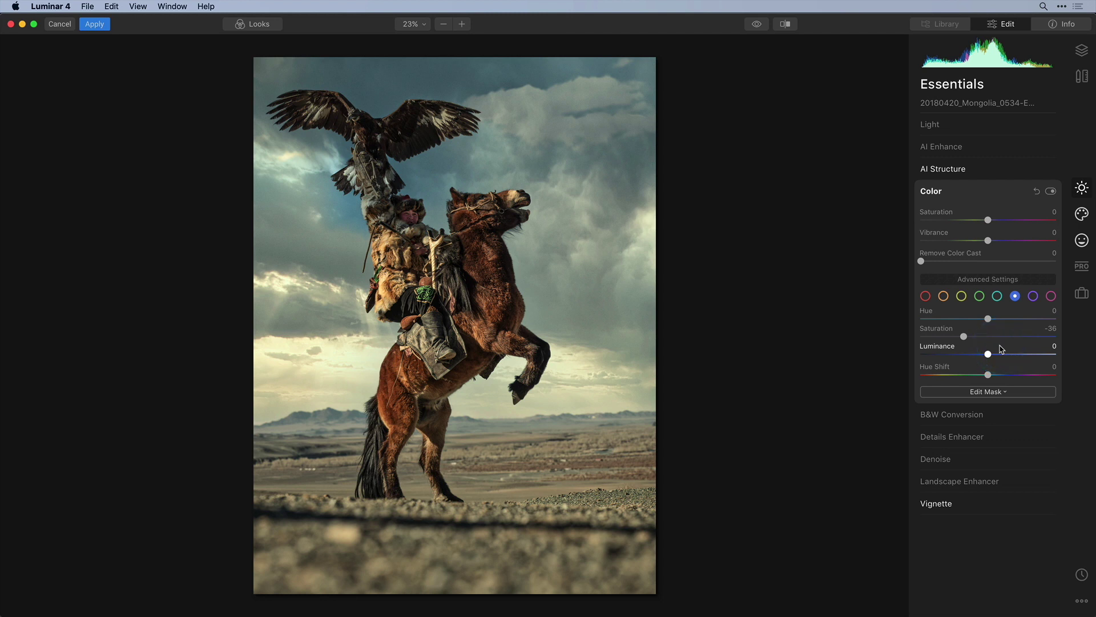
click(1081, 216)
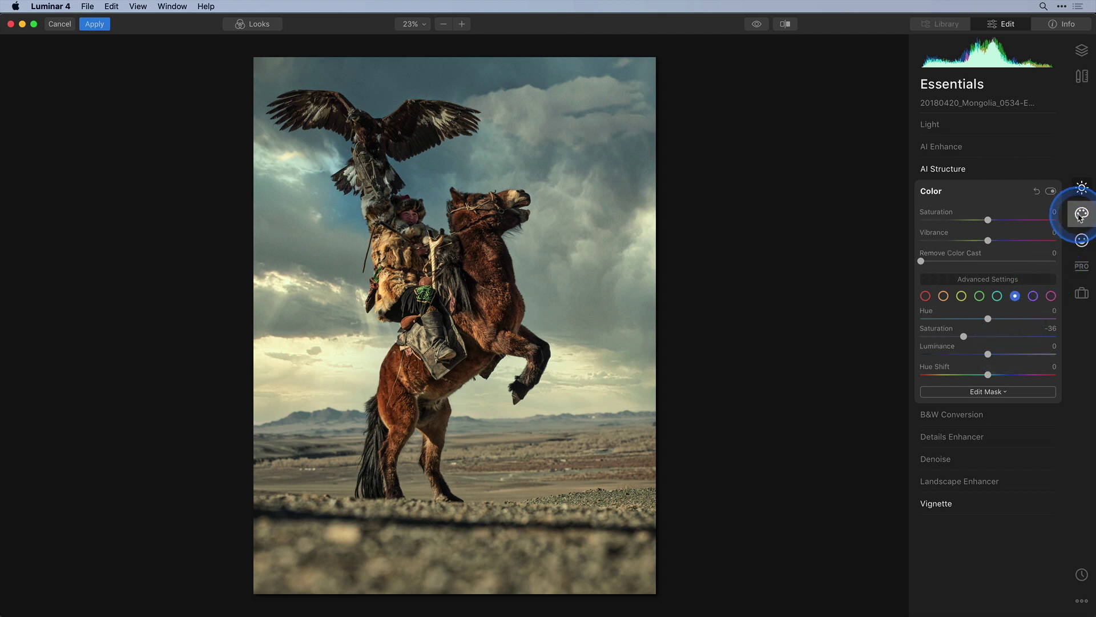
click(1081, 216)
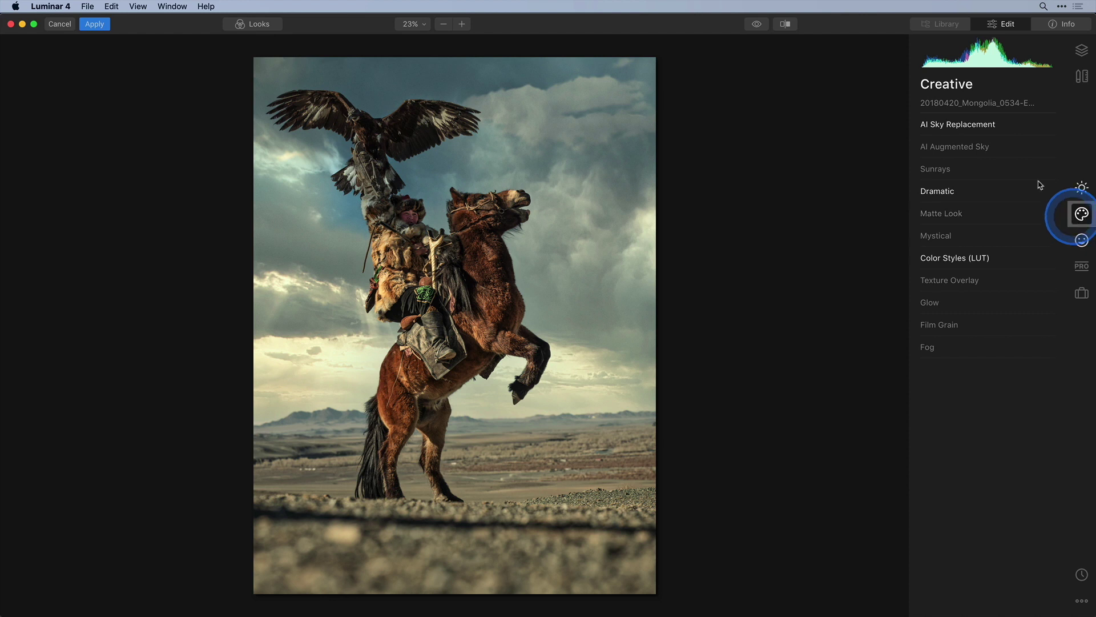
Step: Set Sky Defocus to 5 in the AI Sky Replacement advanced settings
click(974, 126)
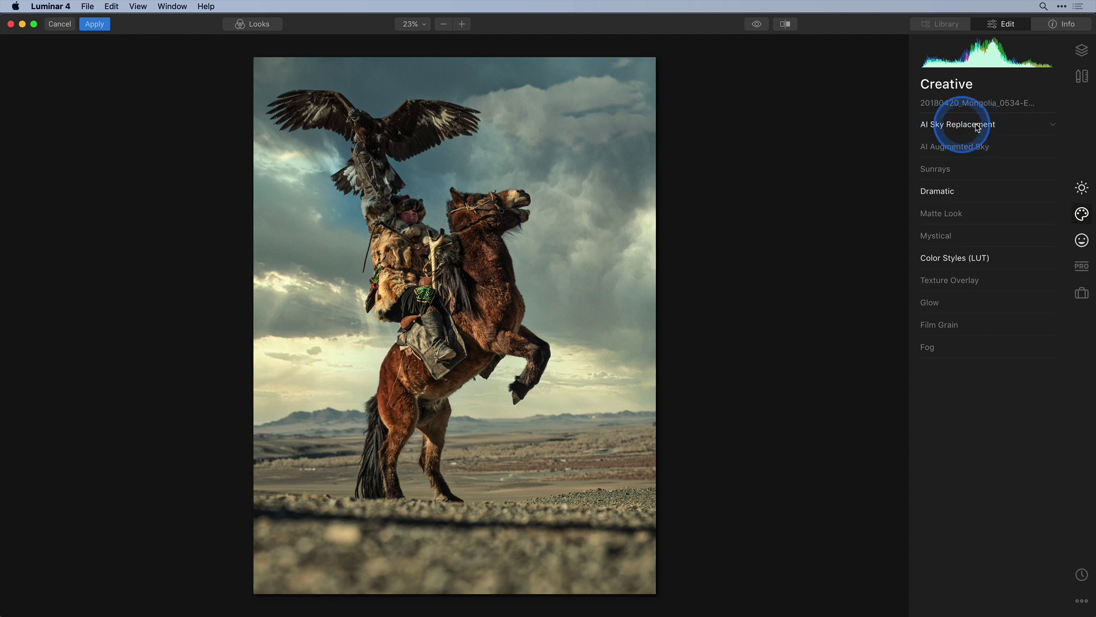
click(977, 127)
click(981, 249)
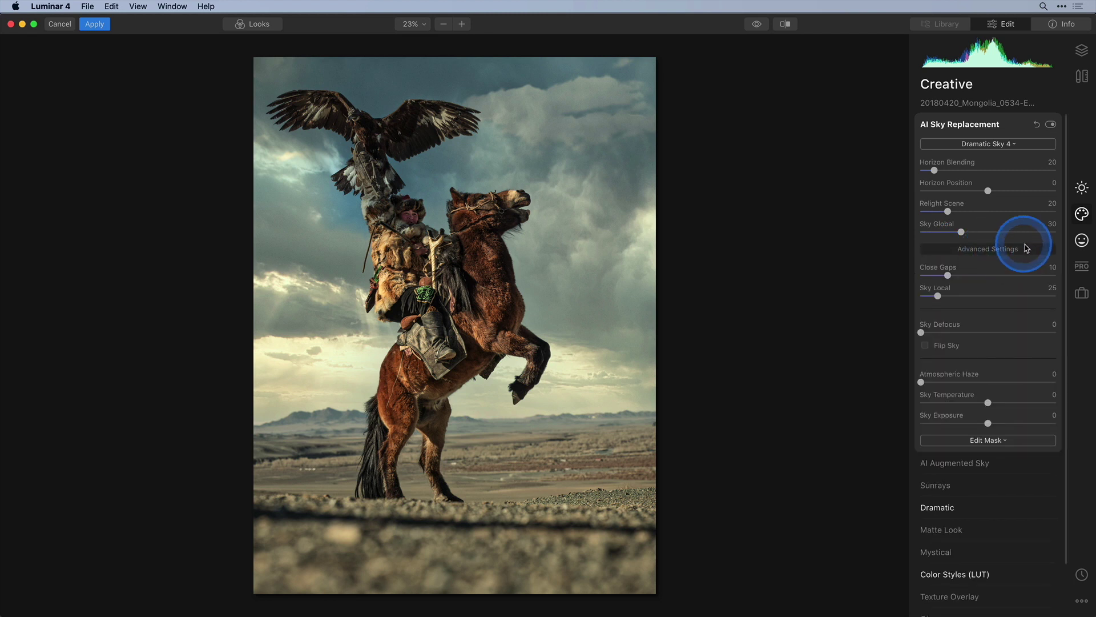
drag(921, 332, 948, 336)
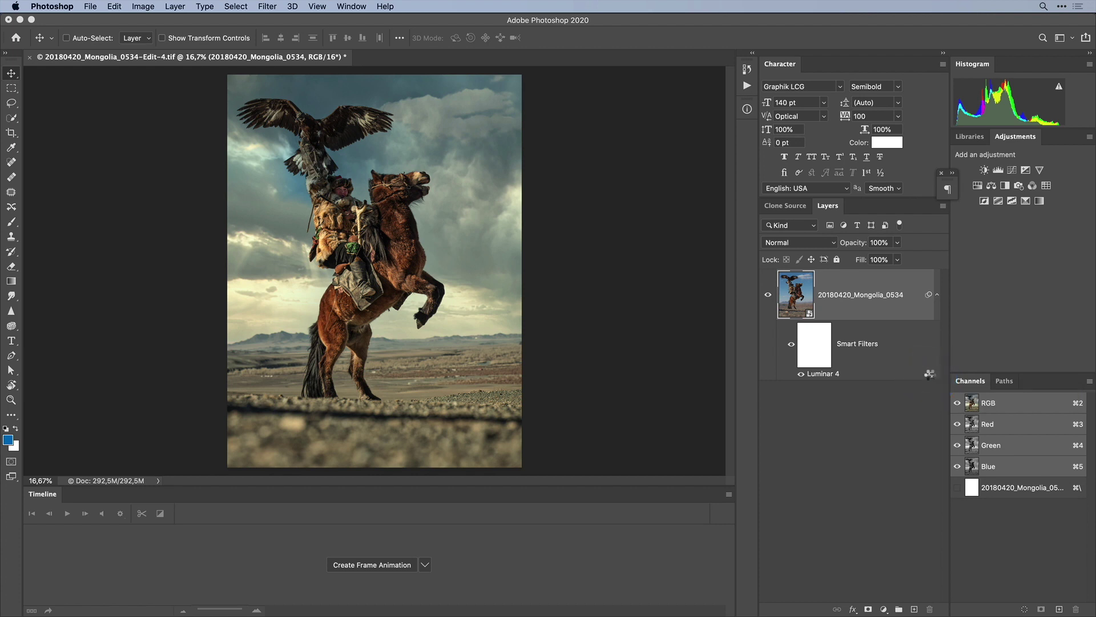
Step: Lower the Luminar 4 filter's blending opacity to 60%
double_click(930, 374)
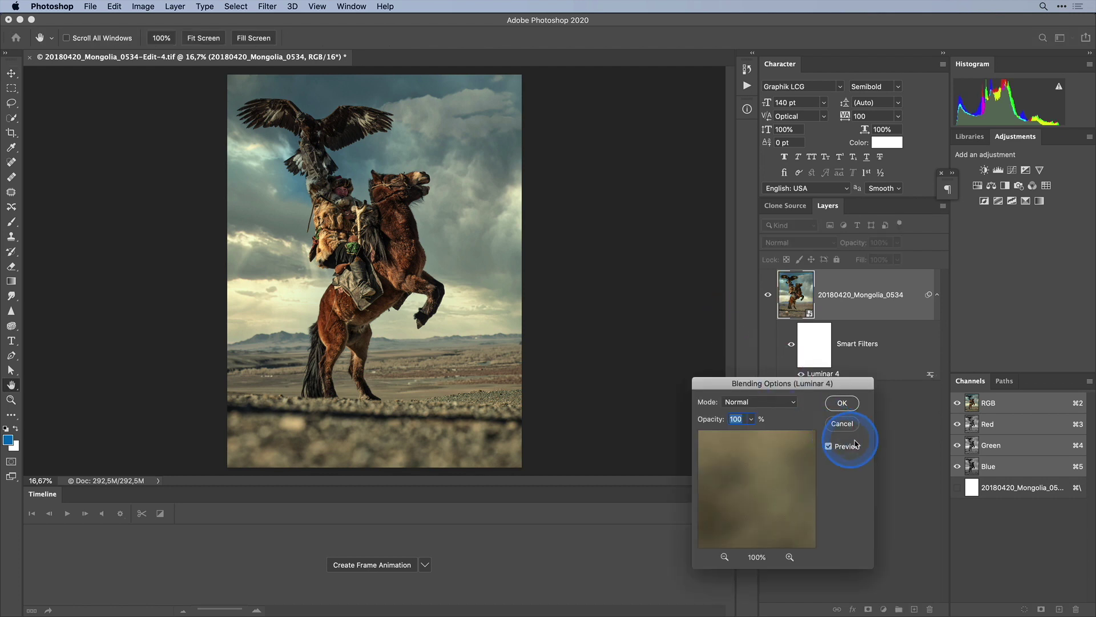
drag(807, 387, 636, 261)
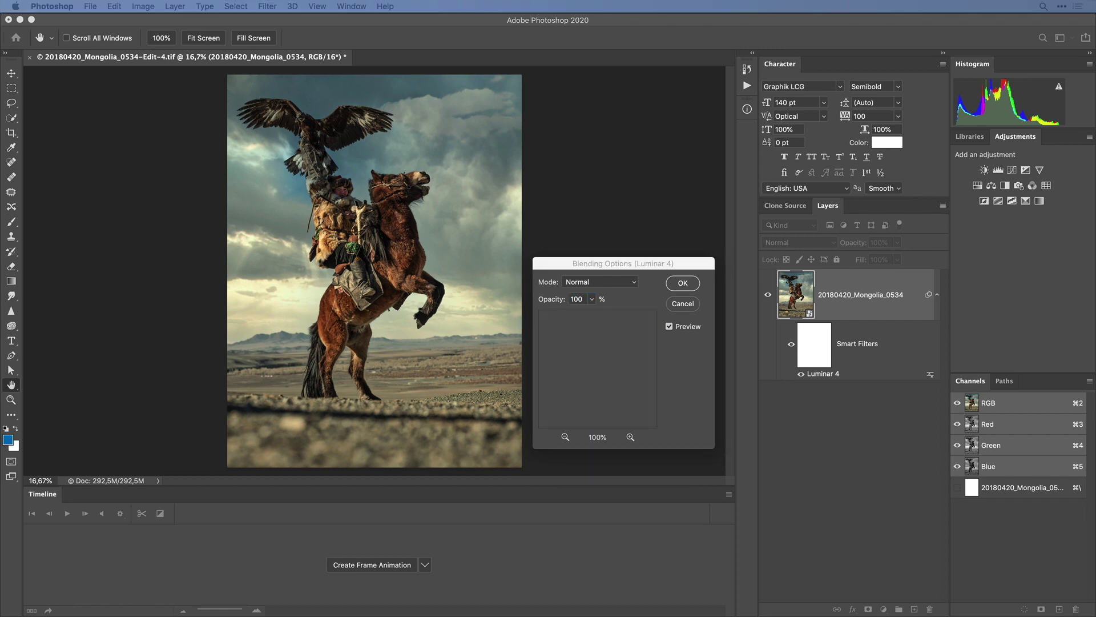
drag(591, 298, 573, 315)
click(683, 282)
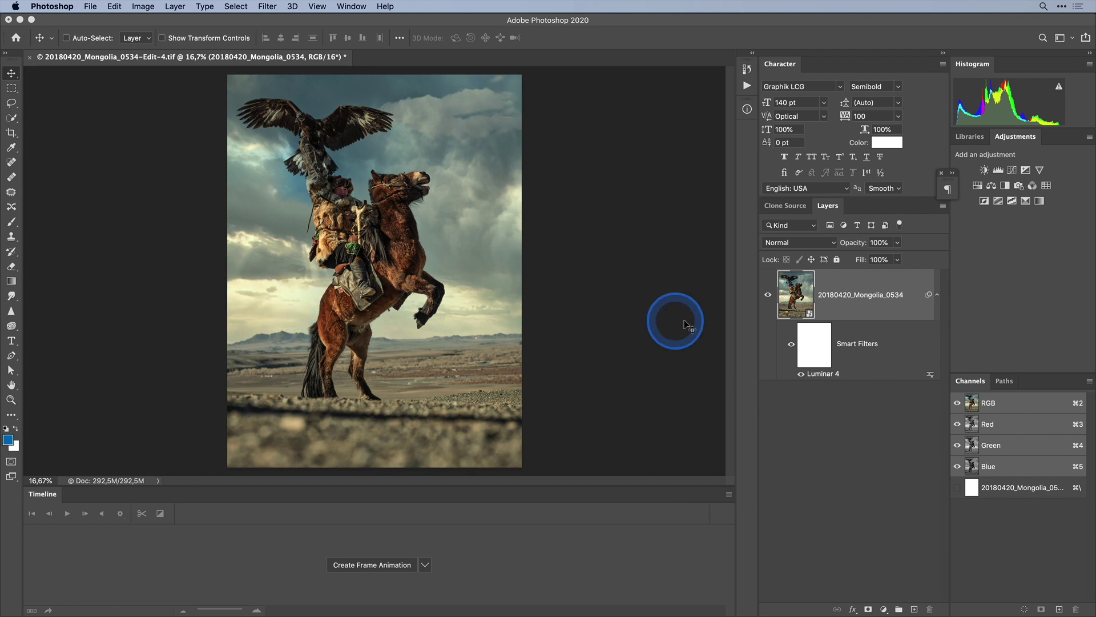
Step: Try masking the filter over rider and horse, undo it, and save the TIFF
click(815, 346)
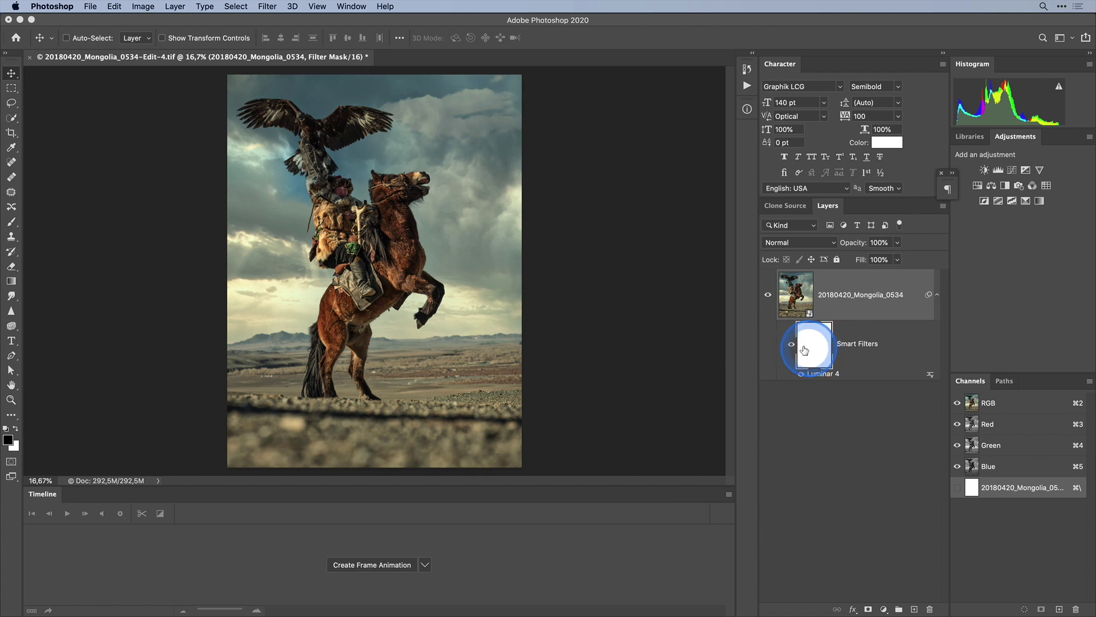
key(b)
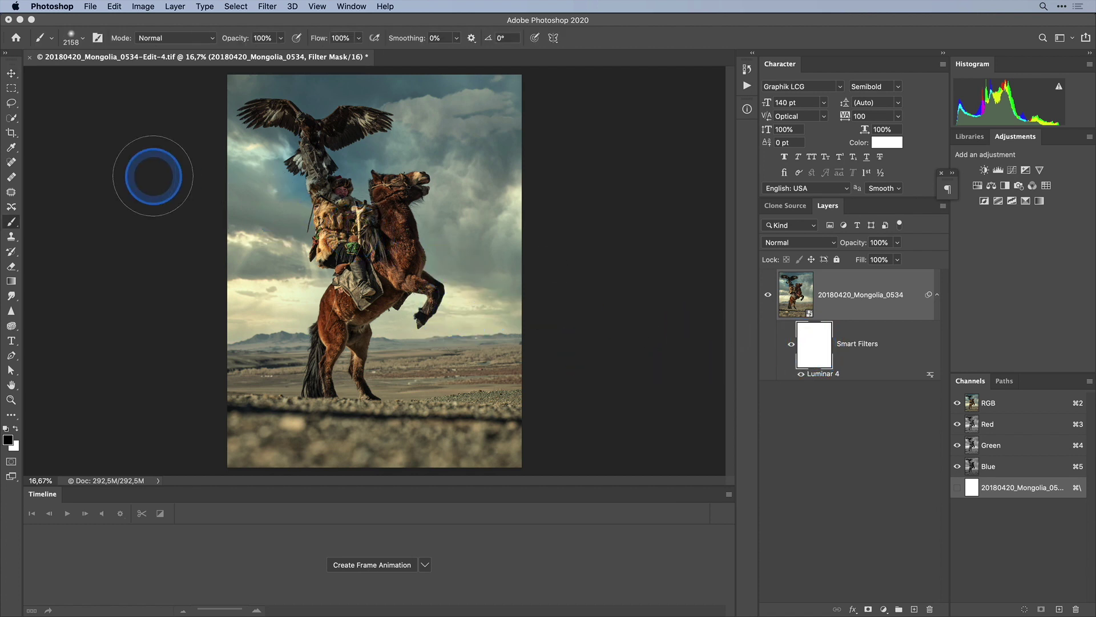
mouse_move(326, 201)
mouse_down()
mouse_move(308, 206)
mouse_move(318, 177)
mouse_up()
mouse_move(341, 244)
mouse_down()
mouse_move(350, 220)
mouse_move(399, 215)
mouse_move(362, 313)
mouse_move(407, 286)
mouse_up()
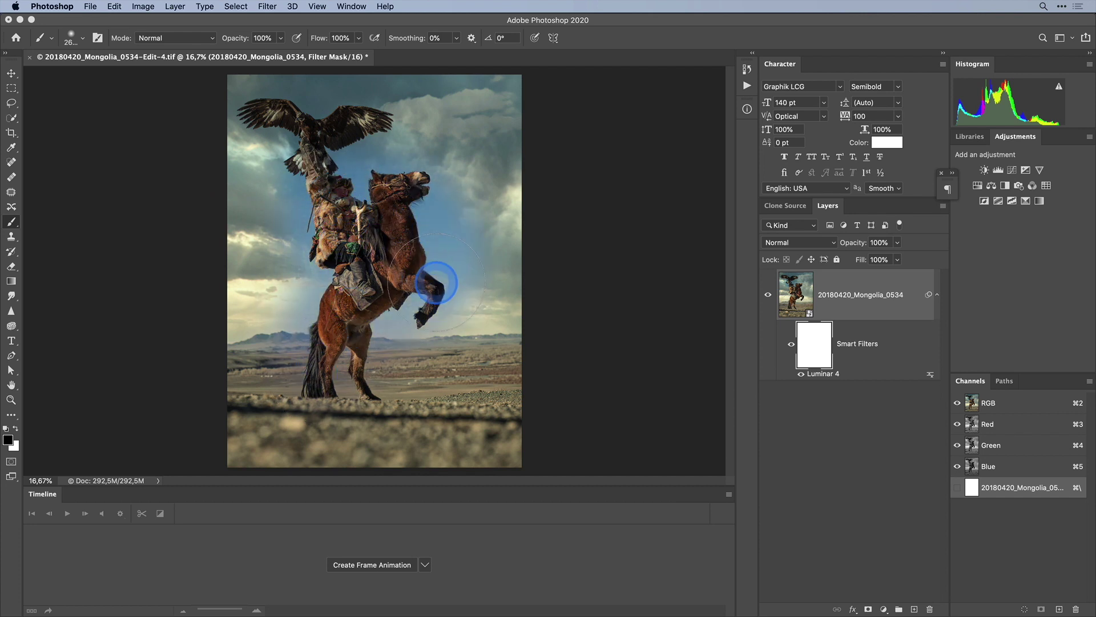
key(super+z)
key(super+z)
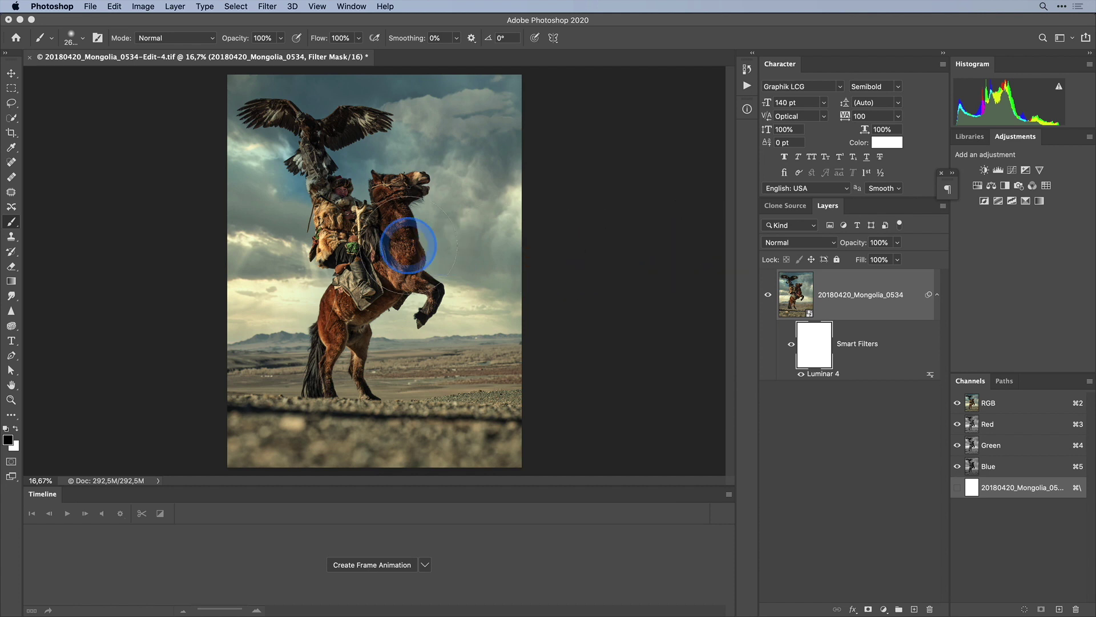
click(90, 6)
click(124, 125)
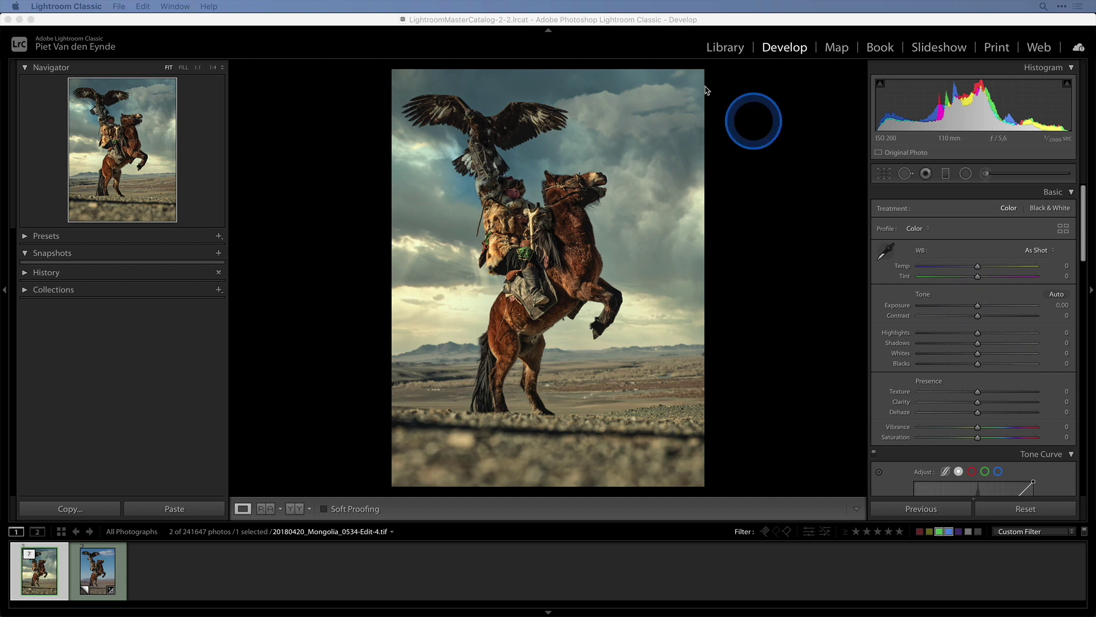
Step: Bring Lightroom Classic back to the front with the re-saved 20180420_Mongolia_0534-Edit-4.tif
click(659, 22)
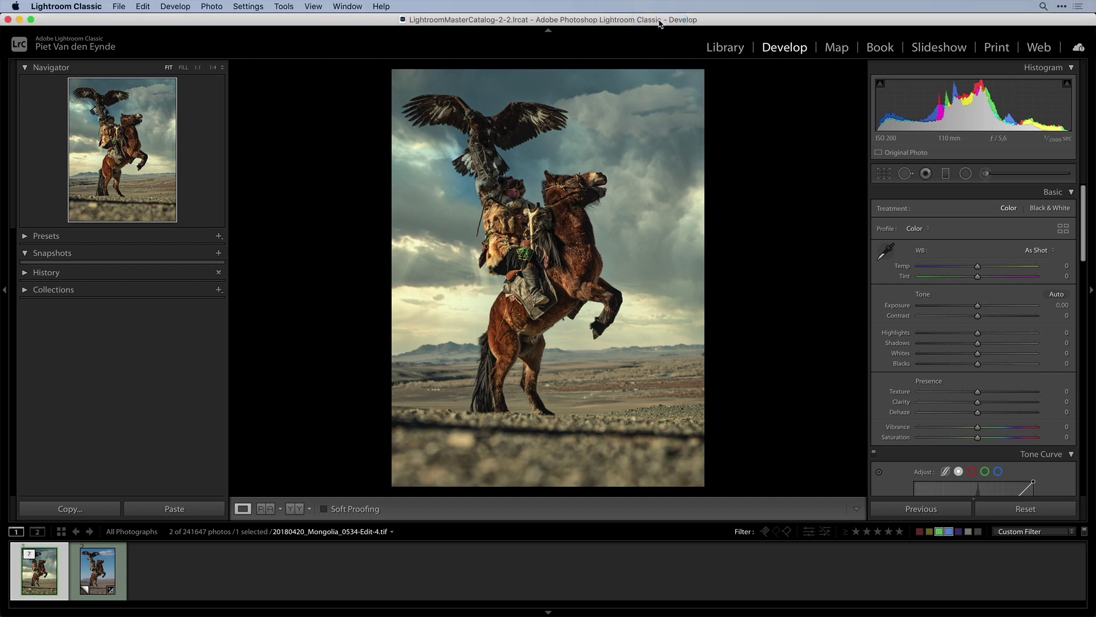